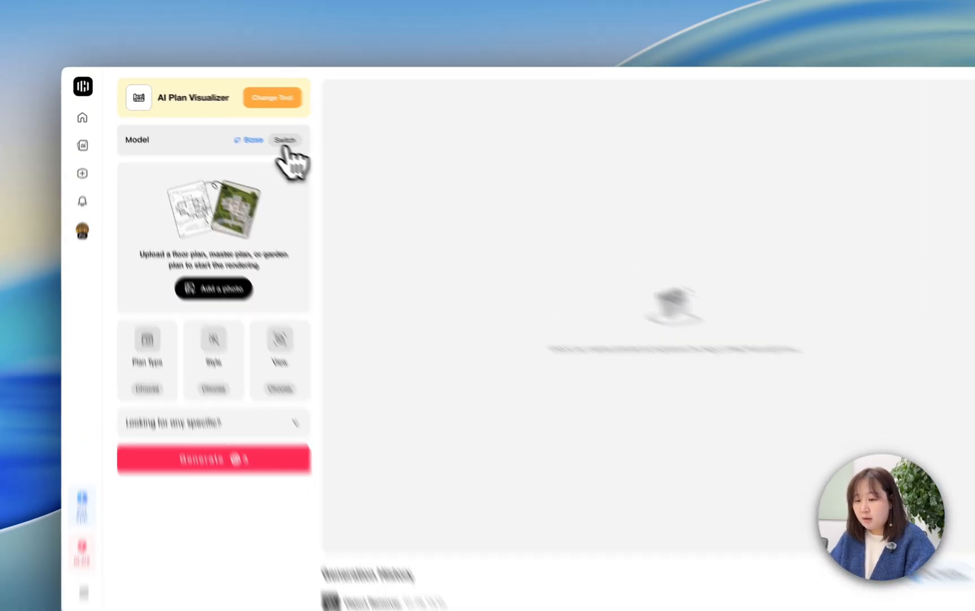
Switch the model to Pro and load the example apartment floor plan with labelled rooms as the photo to render.
{"action": "left_click", "coordinate": [260, 130]}
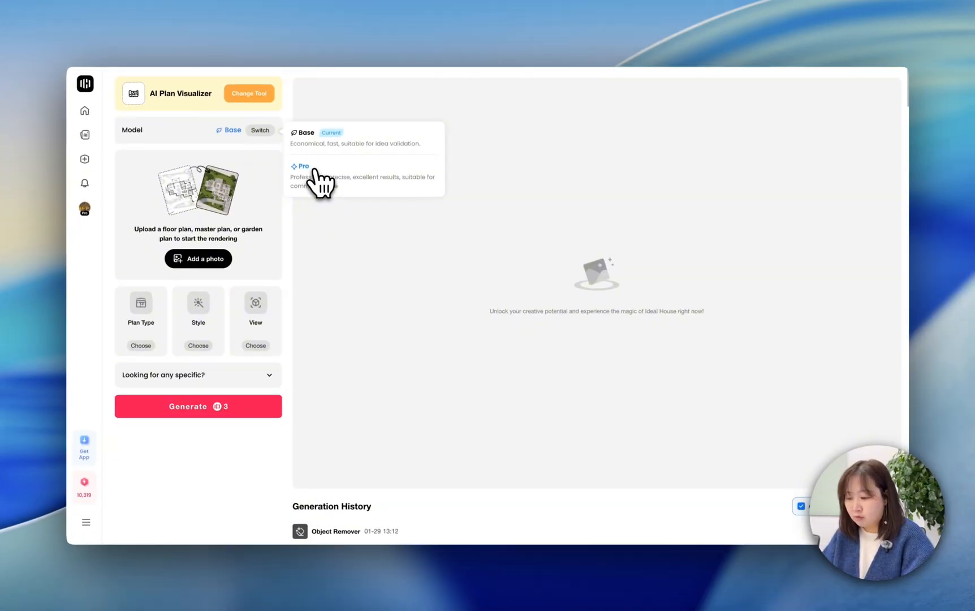
{"action": "left_click", "coordinate": [317, 172]}
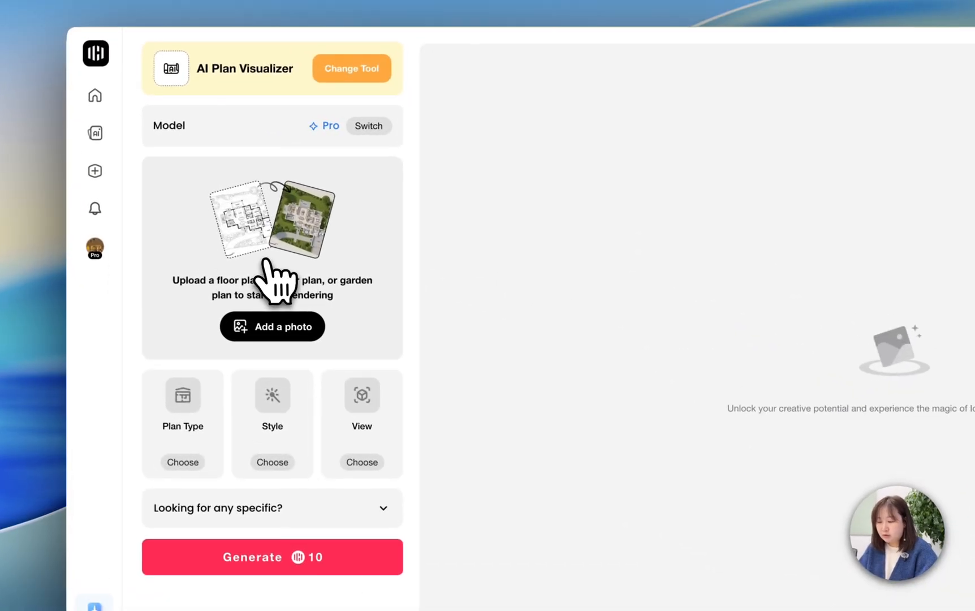
{"action": "left_click", "coordinate": [159, 200]}
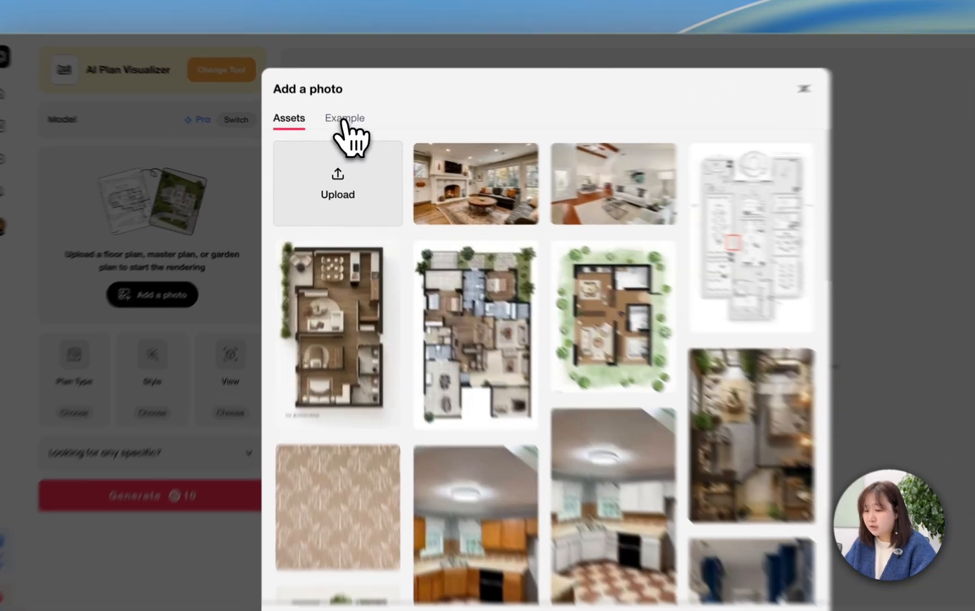
{"action": "left_click", "coordinate": [340, 129]}
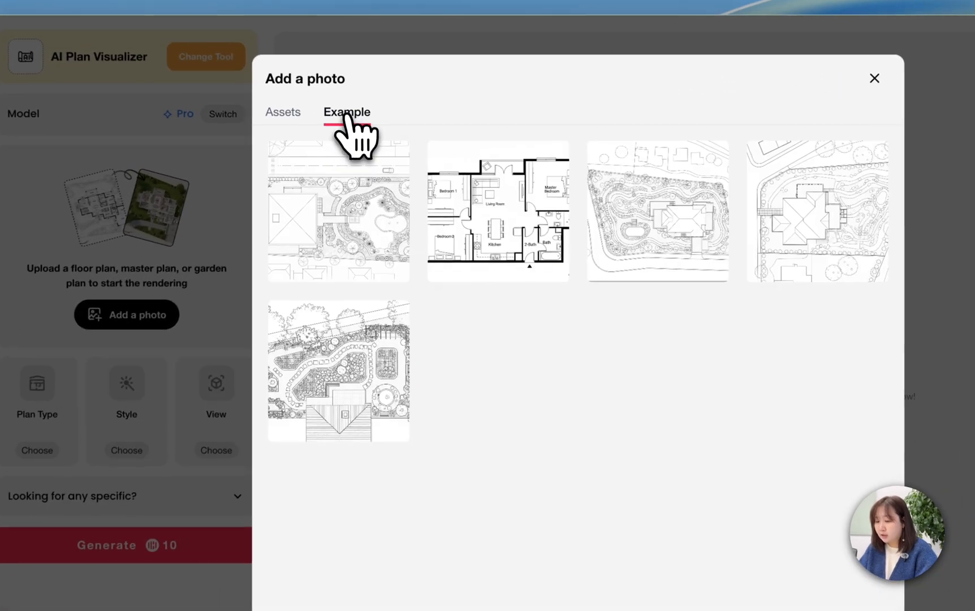
{"action": "left_click", "coordinate": [505, 222]}
{"action": "left_click", "coordinate": [543, 610]}
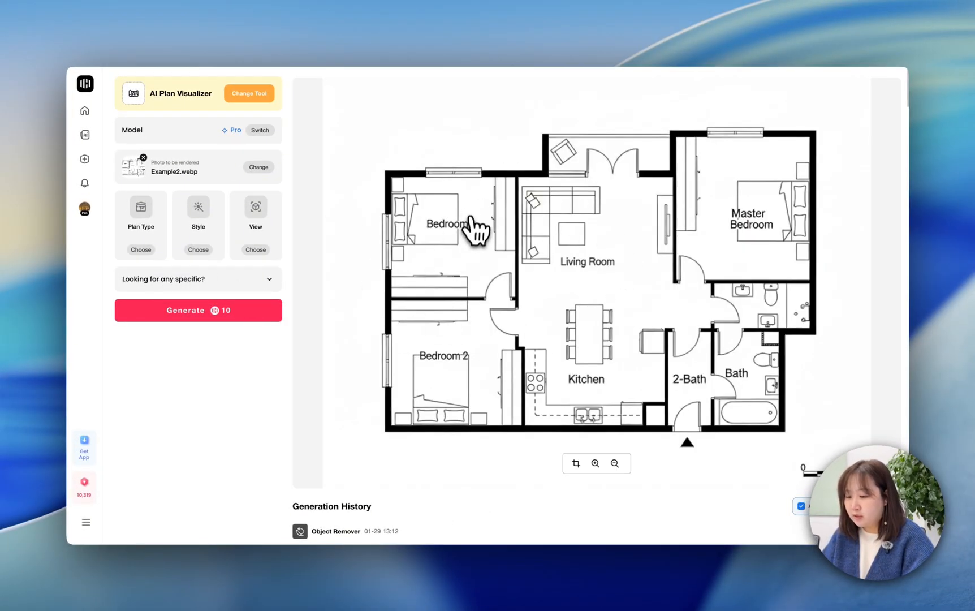
Set the plan type to Floor Plan and the rendering style to Realistic.
{"action": "scroll", "coordinate": [446, 260], "scroll_direction": "down", "scroll_amount": 1}
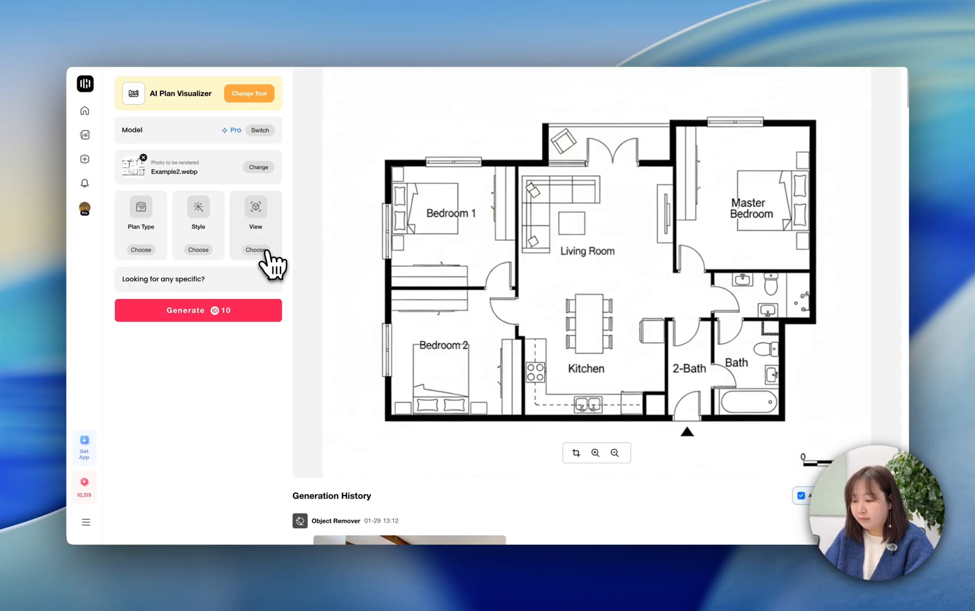
{"action": "left_click", "coordinate": [140, 248]}
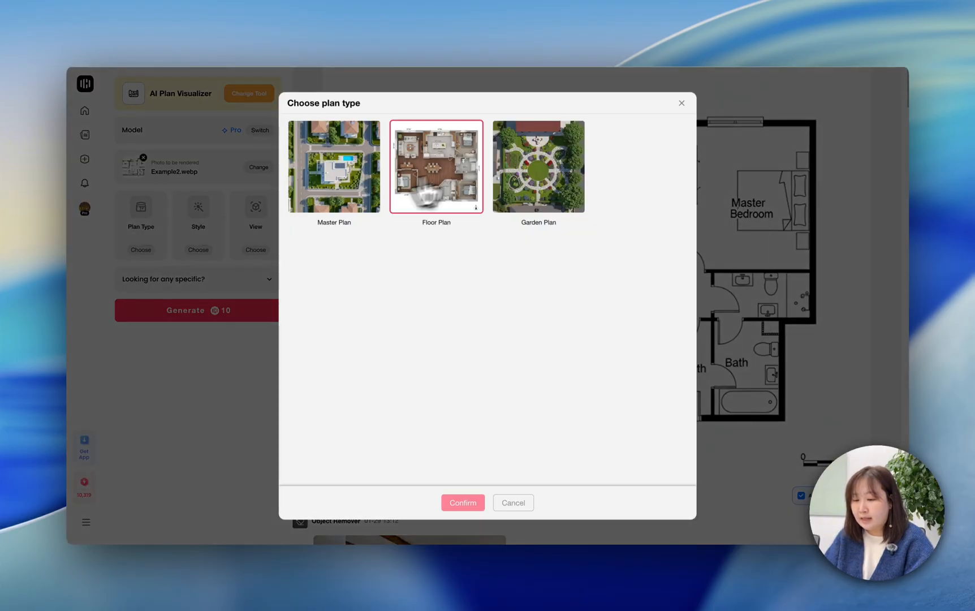
{"action": "left_click", "coordinate": [430, 200]}
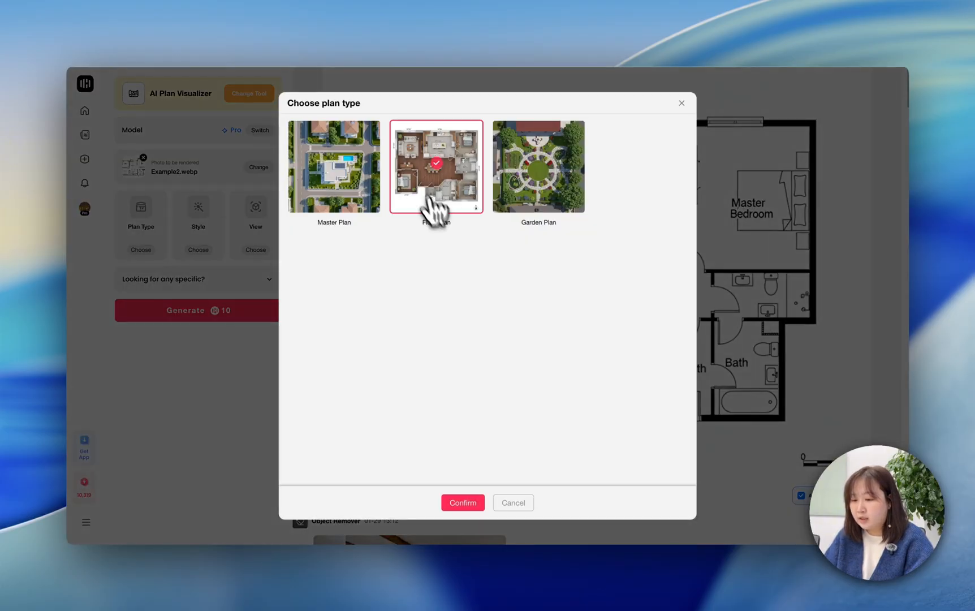
{"action": "left_click", "coordinate": [463, 503]}
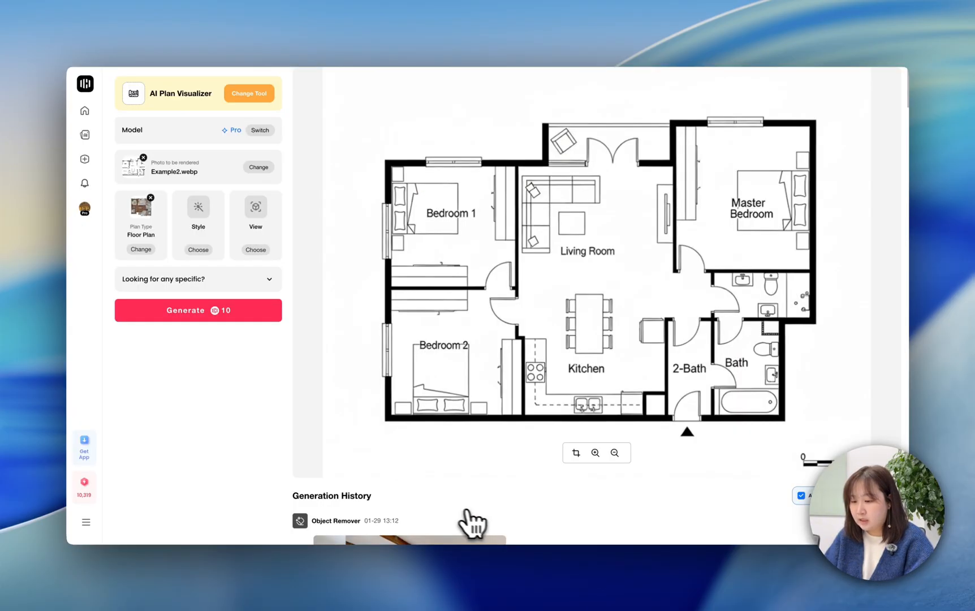
{"action": "left_click", "coordinate": [199, 248]}
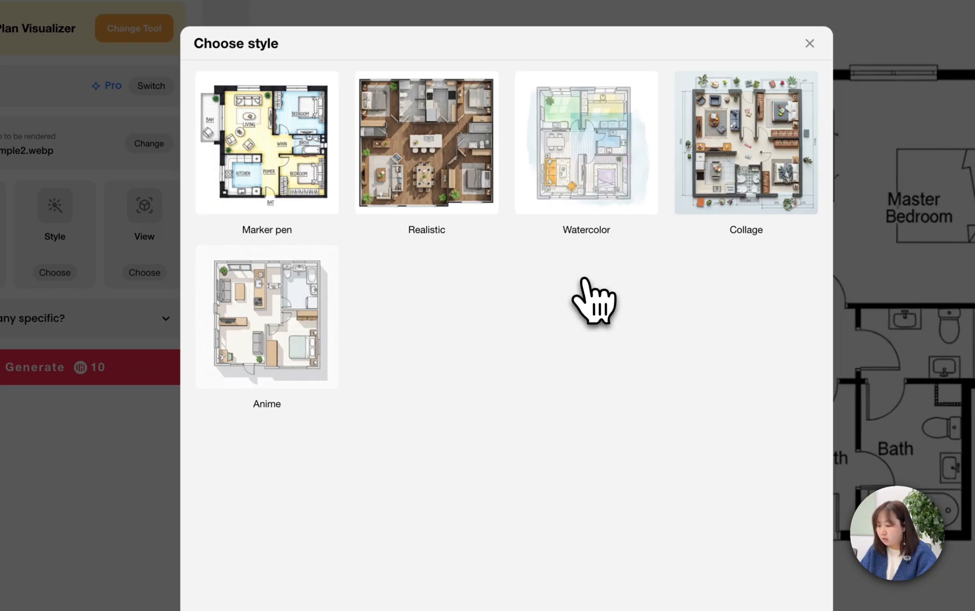
{"action": "left_click", "coordinate": [447, 201]}
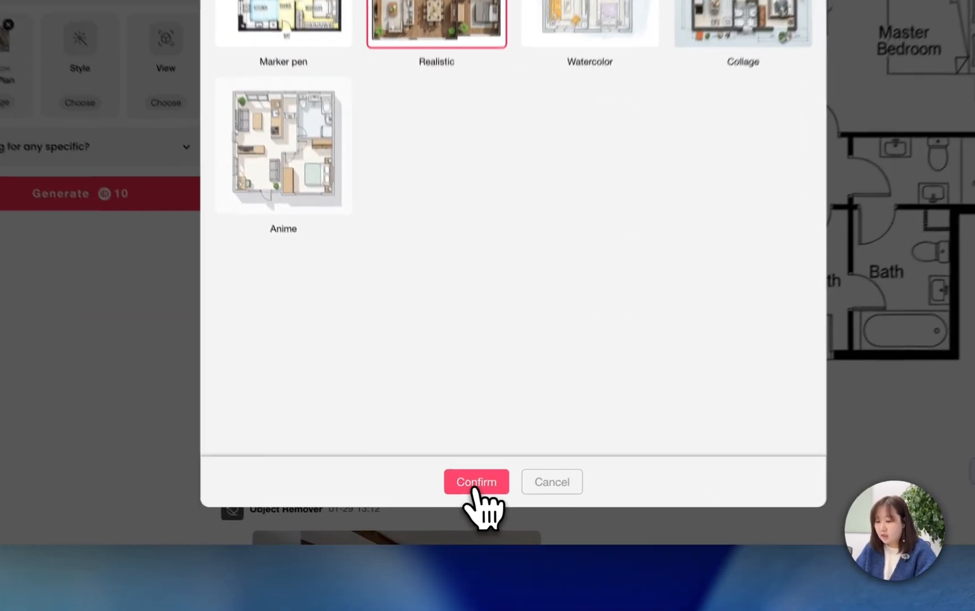
{"action": "left_click", "coordinate": [477, 508]}
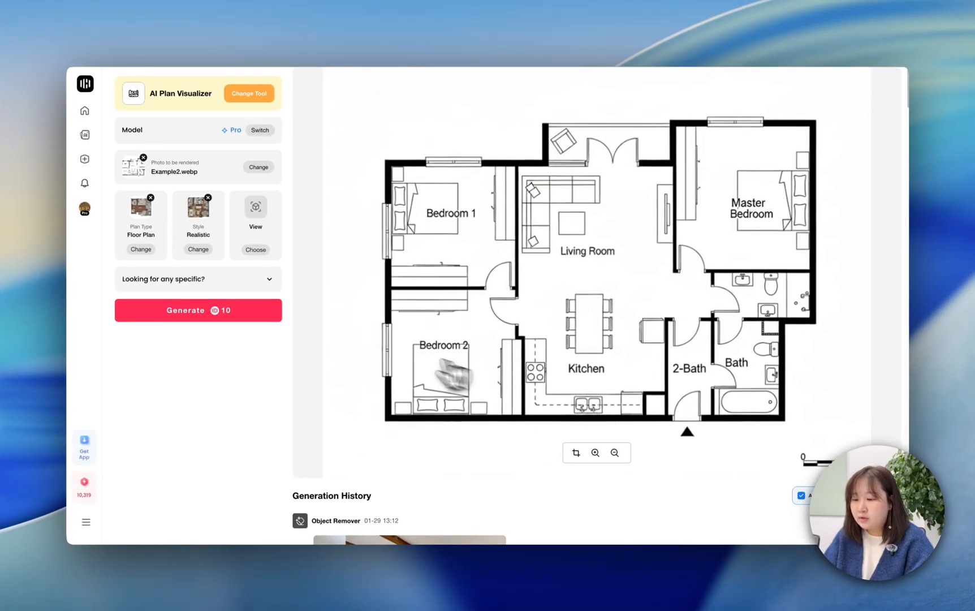
Set the view to Top-Down View and generate the rendering without any specific description.
{"action": "left_click", "coordinate": [256, 249]}
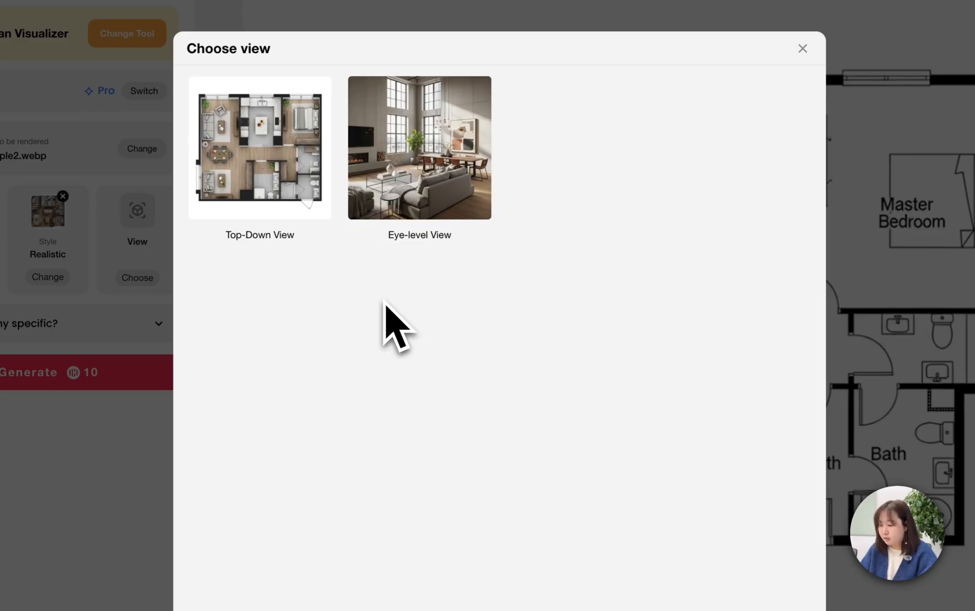
{"action": "left_click", "coordinate": [244, 210]}
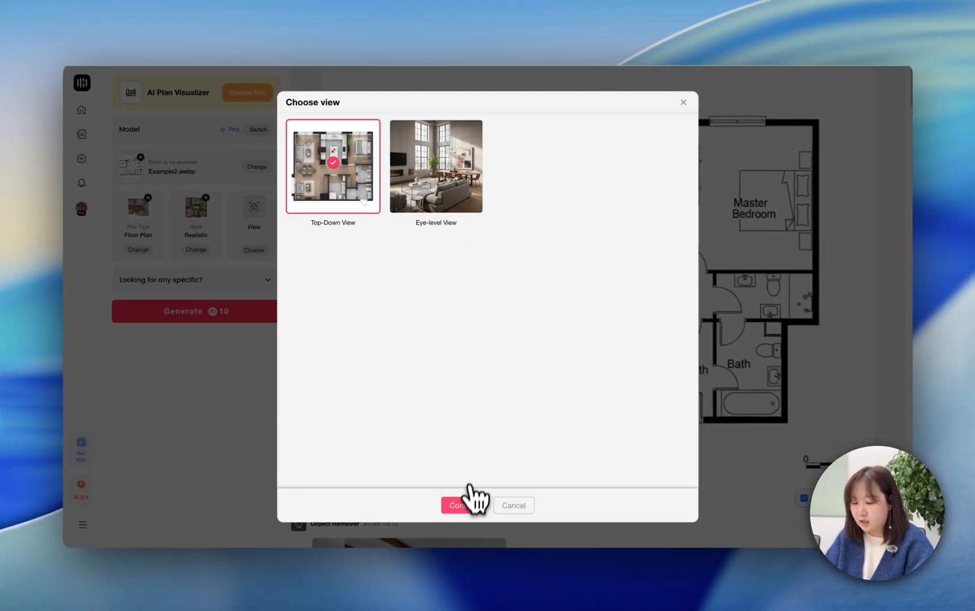
{"action": "left_click", "coordinate": [463, 503]}
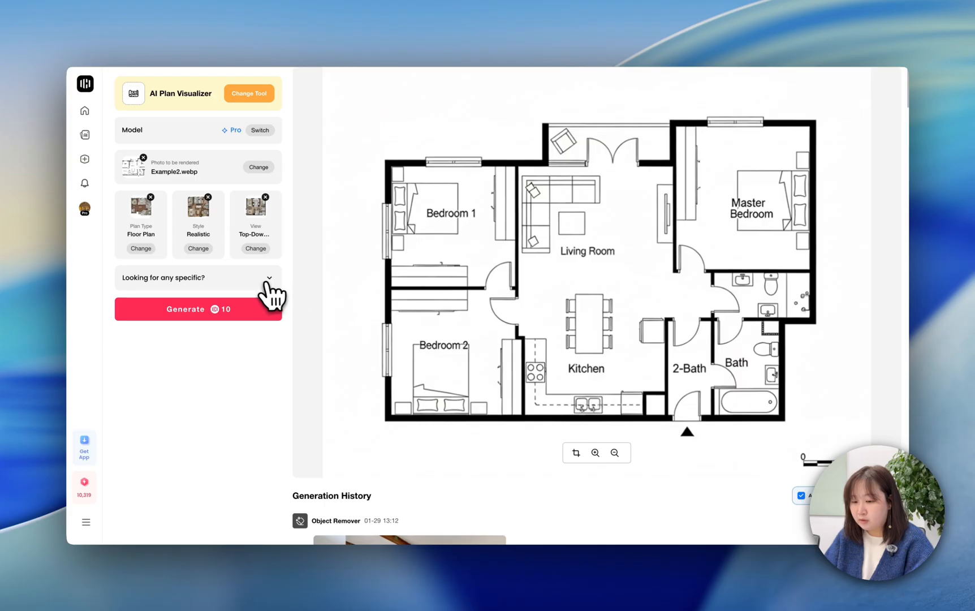
{"action": "left_click", "coordinate": [269, 283]}
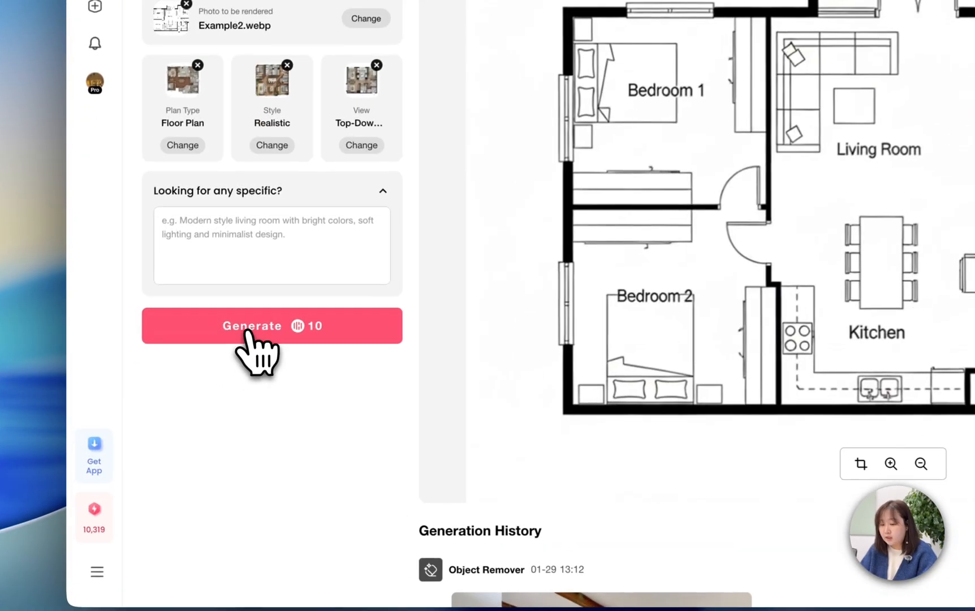
{"action": "left_click", "coordinate": [182, 365]}
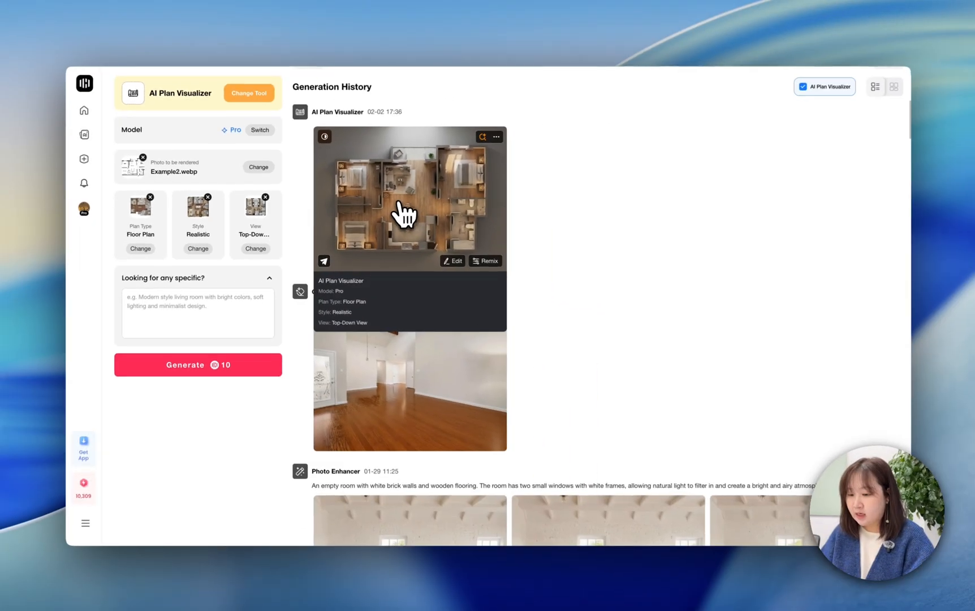
Compare the generated rendering with the original floor plan, first side by side and again with the before/after slider.
{"action": "left_click", "coordinate": [478, 186]}
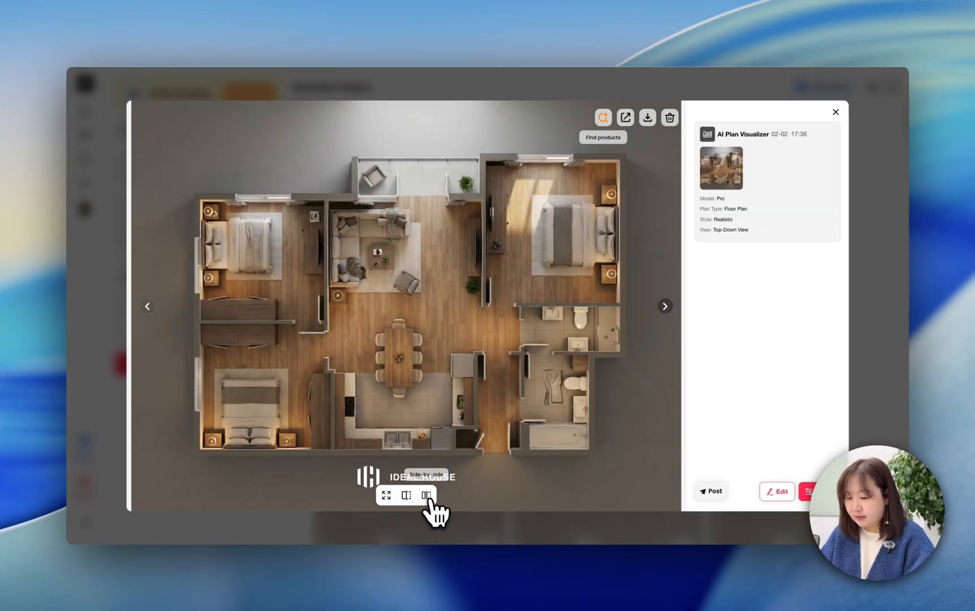
{"action": "left_click", "coordinate": [426, 496]}
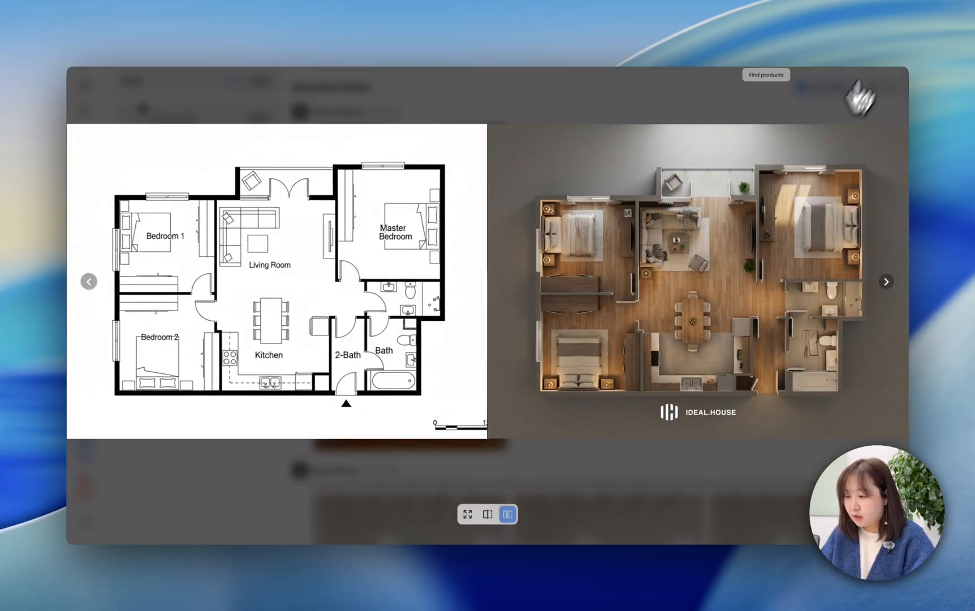
{"action": "left_click", "coordinate": [882, 44]}
{"action": "left_click", "coordinate": [405, 496]}
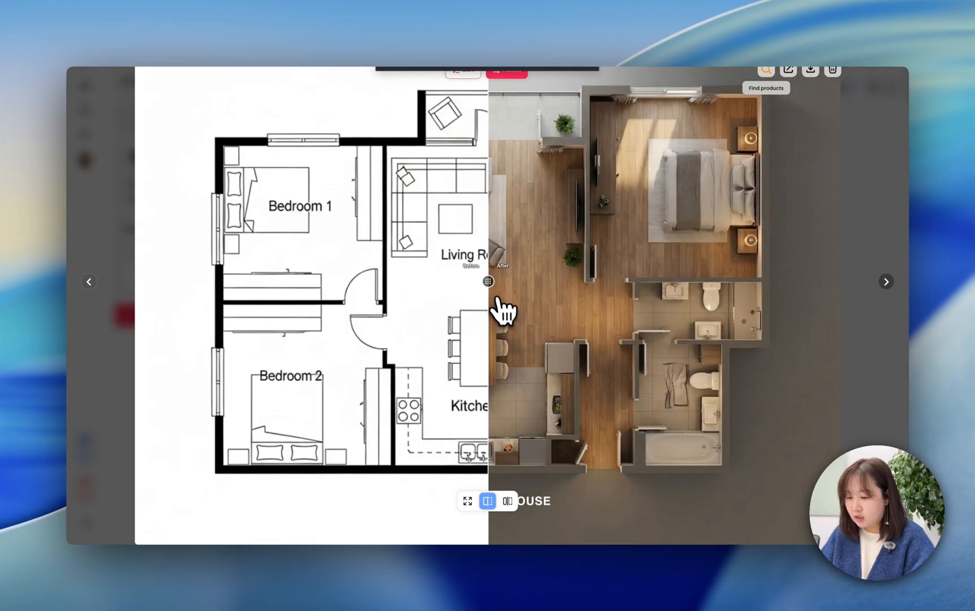
{"action": "mouse_move", "coordinate": [489, 283]}
{"action": "left_mouse_down"}
{"action": "mouse_move", "coordinate": [799, 245]}
{"action": "mouse_move", "coordinate": [444, 267]}
{"action": "left_mouse_up"}
{"action": "left_click_drag", "start_coordinate": [387, 281], "coordinate": [162, 297]}
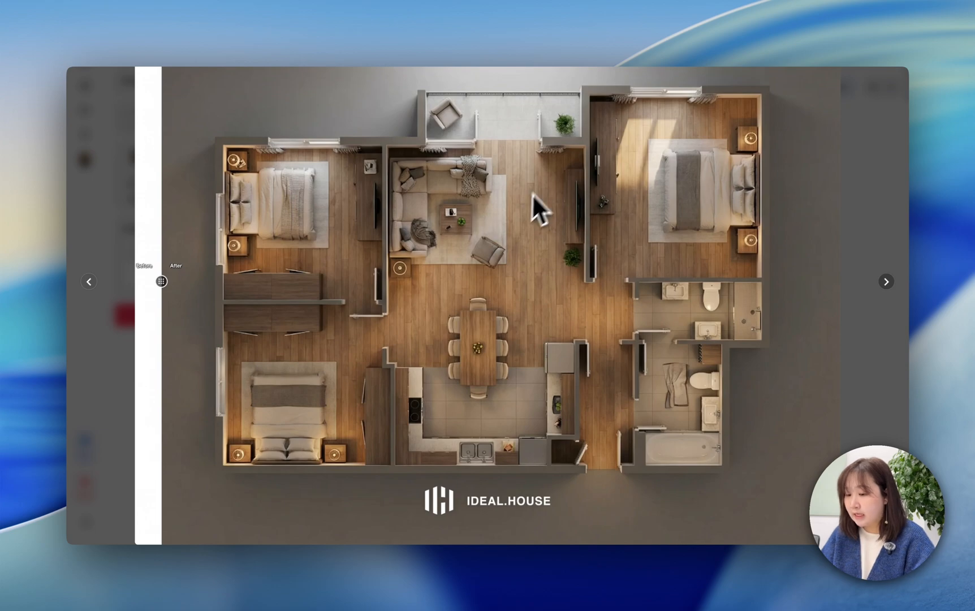
{"action": "left_click", "coordinate": [894, 52]}
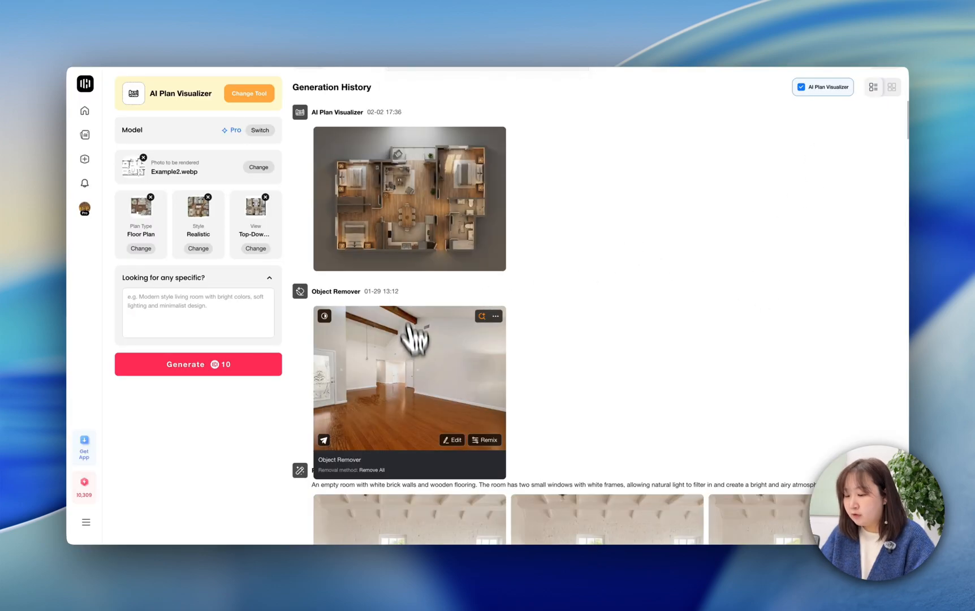
Copy the minimalist Japanese-style apartment paragraph from the draft post into the specific request and generate another rendering.
{"action": "scroll", "coordinate": [413, 283], "scroll_direction": "up", "scroll_amount": 1}
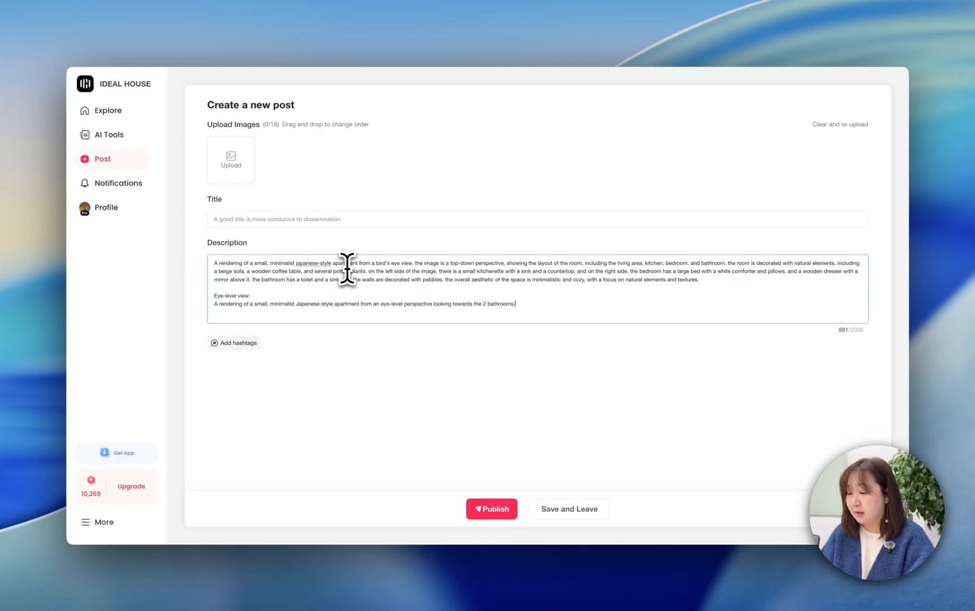
{"action": "triple_click", "coordinate": [258, 272]}
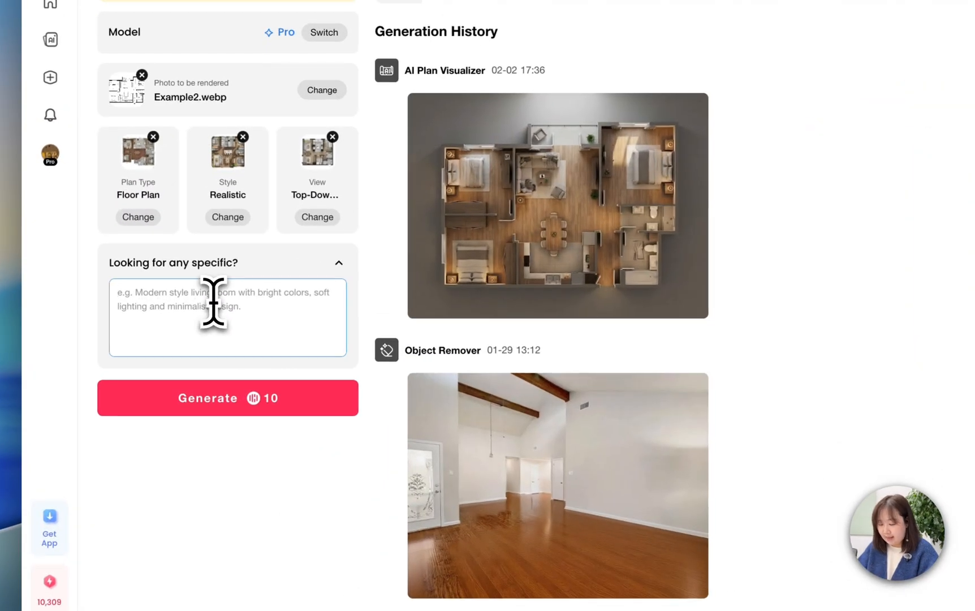
{"action": "key", "text": "super+v"}
{"action": "scroll", "coordinate": [249, 320], "scroll_direction": "up", "scroll_amount": 5}
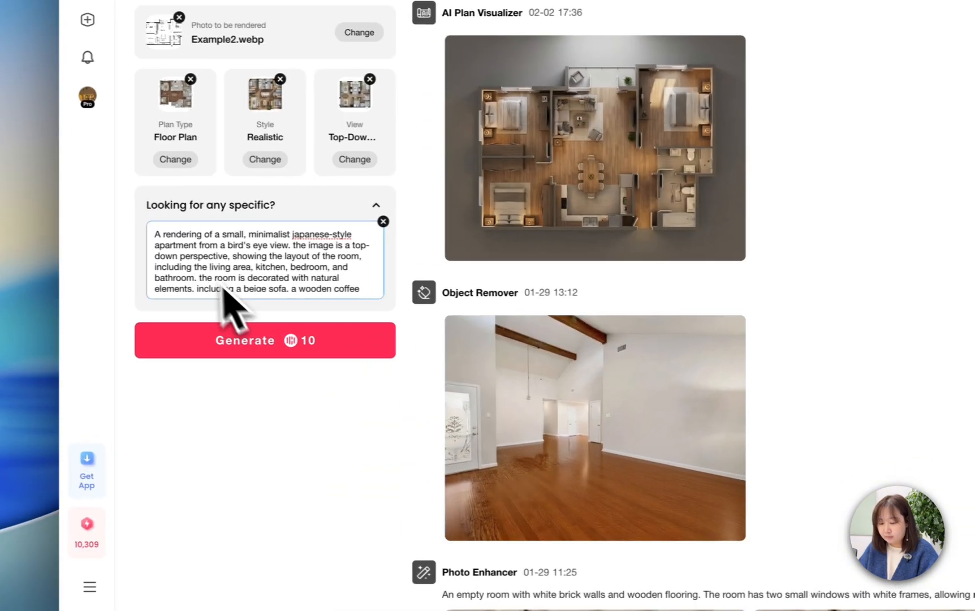
{"action": "left_click", "coordinate": [203, 346]}
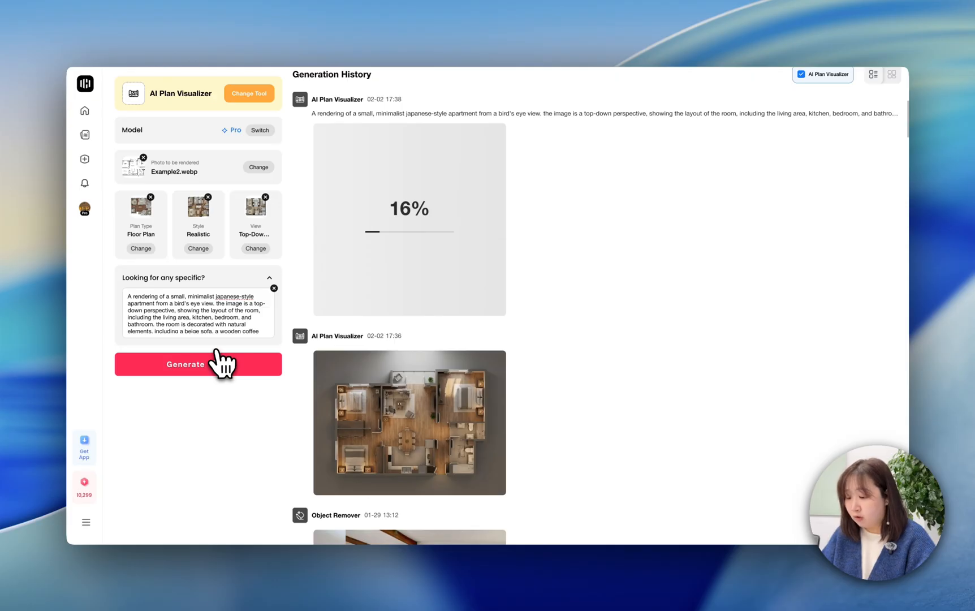
Examine the new Japanese-style top-down rendering at large size and return to the generation history.
{"action": "scroll", "coordinate": [566, 203], "scroll_direction": "up", "scroll_amount": 1}
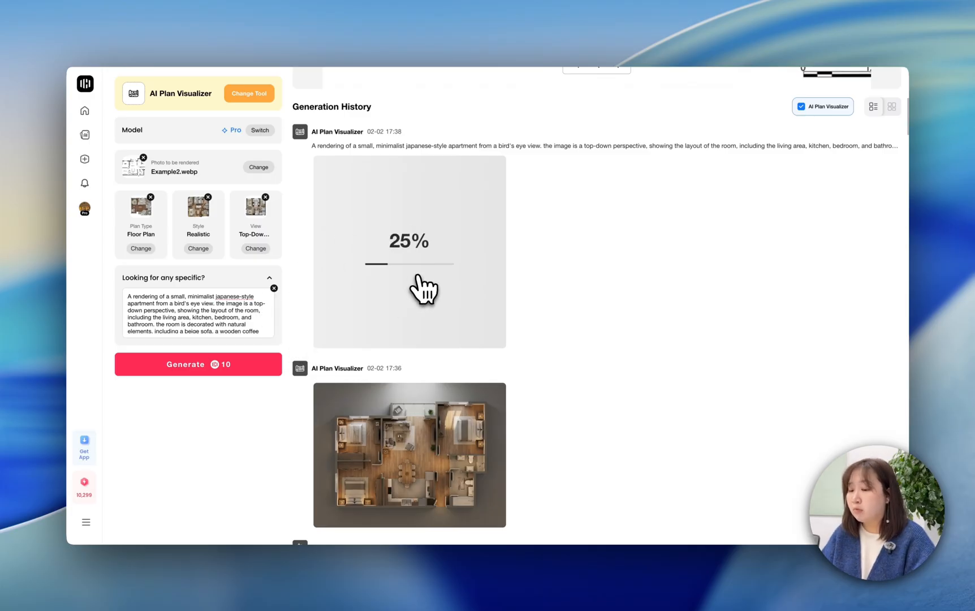
{"action": "scroll", "coordinate": [462, 383], "scroll_direction": "down", "scroll_amount": 1}
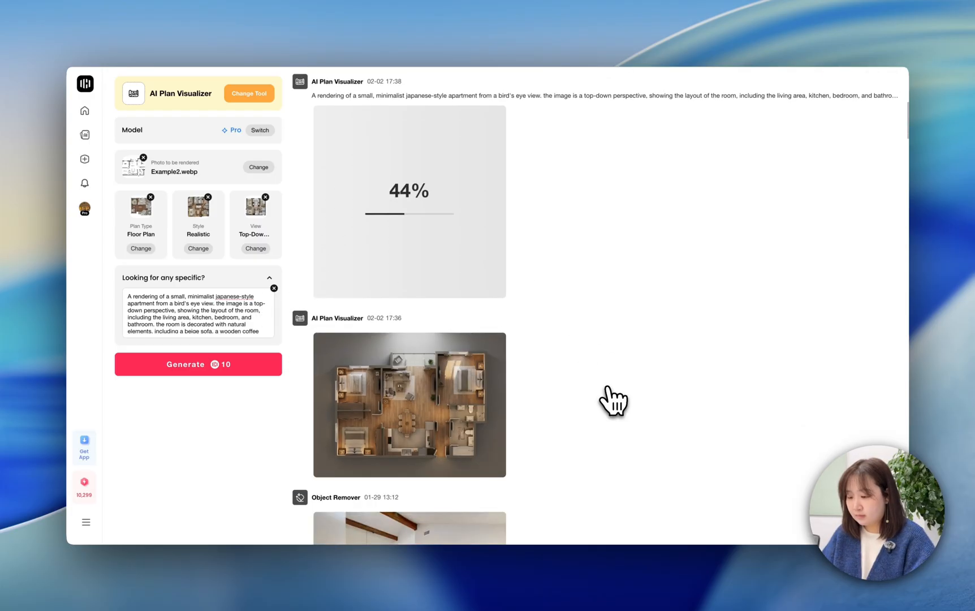
{"action": "mouse_move", "coordinate": [501, 226]}
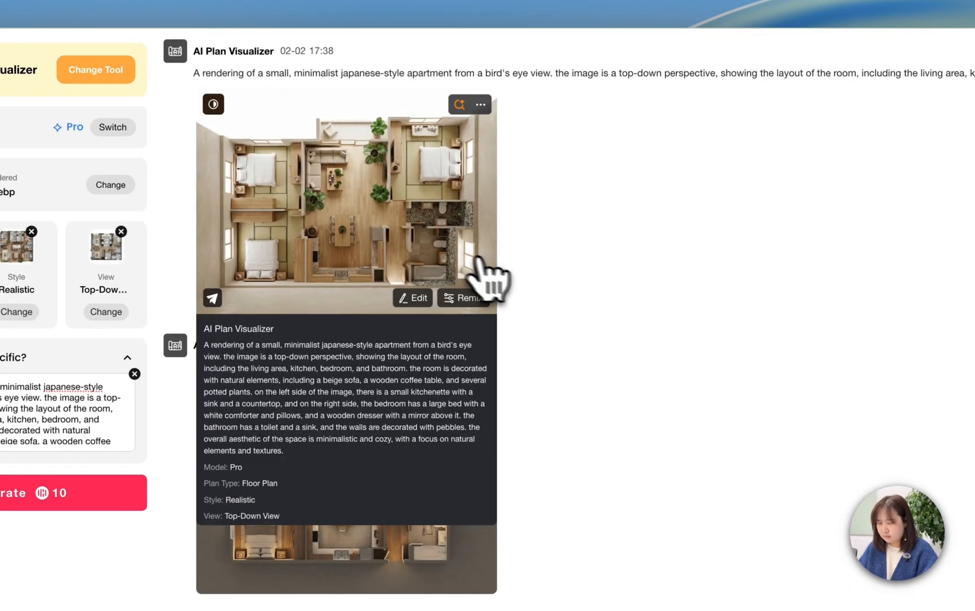
{"action": "left_click", "coordinate": [480, 261]}
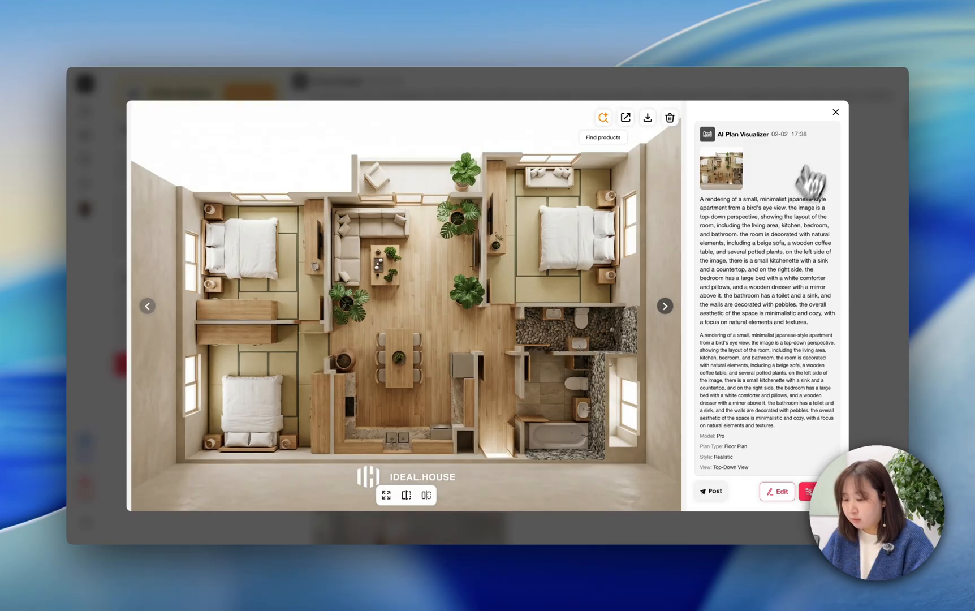
{"action": "left_click", "coordinate": [835, 113]}
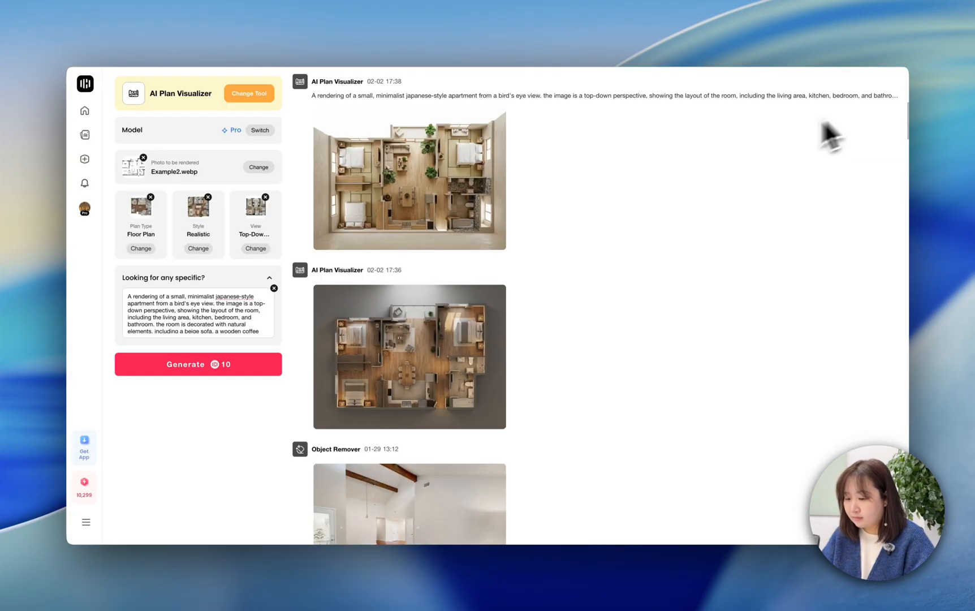
{"action": "scroll", "coordinate": [609, 257], "scroll_direction": "down", "scroll_amount": 1}
{"action": "scroll", "coordinate": [456, 197], "scroll_direction": "up", "scroll_amount": 1}
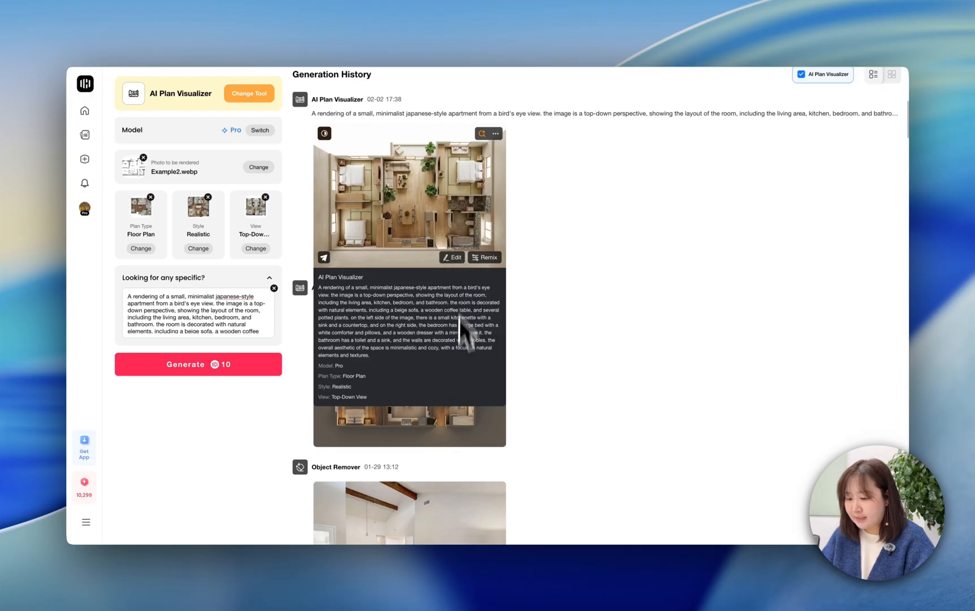
{"action": "scroll", "coordinate": [545, 238], "scroll_direction": "up", "scroll_amount": 1}
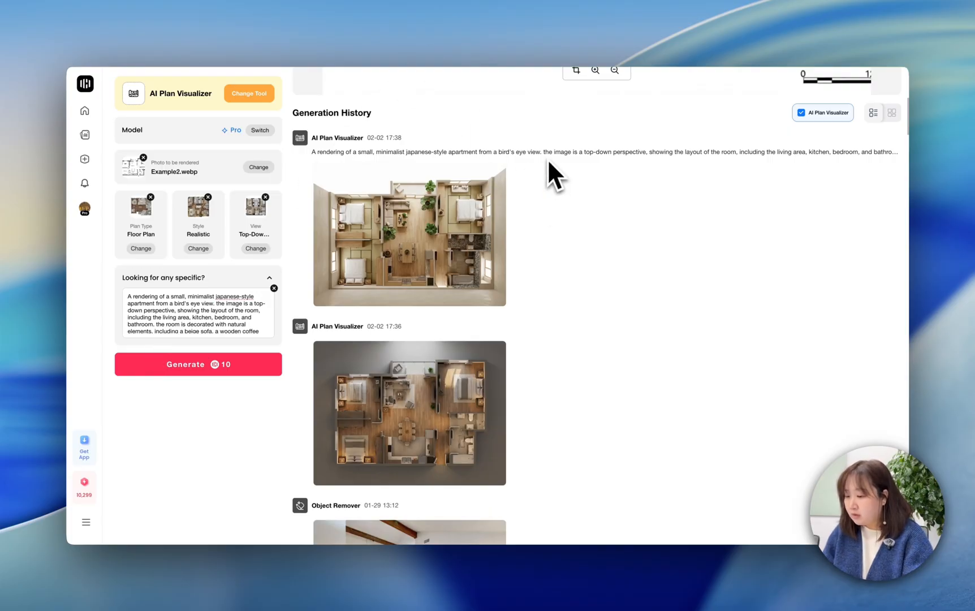
Duplicate the AI Plan Visualizer page in a new browser tab.
{"action": "right_click", "coordinate": [552, 35]}
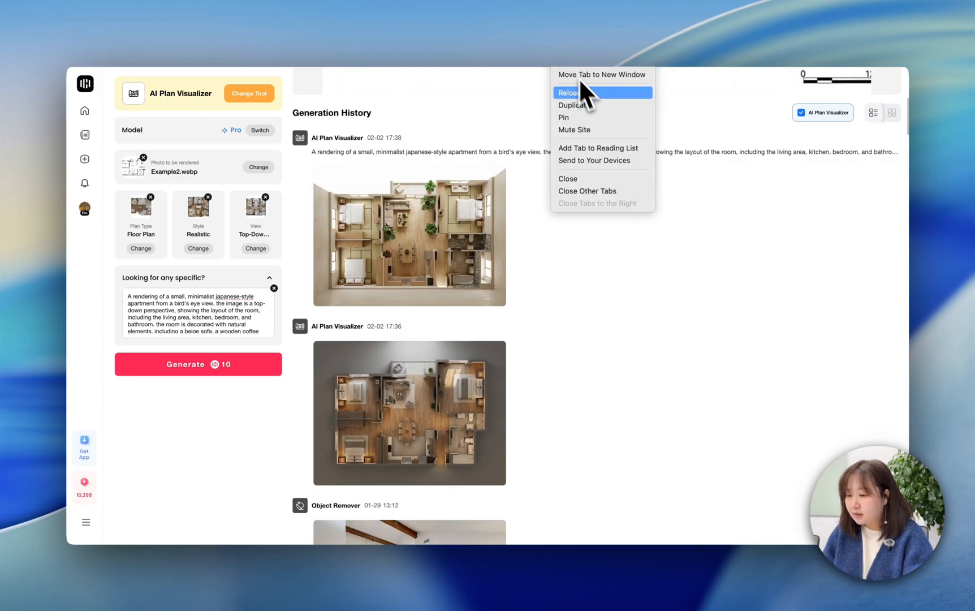
{"action": "left_click", "coordinate": [578, 105]}
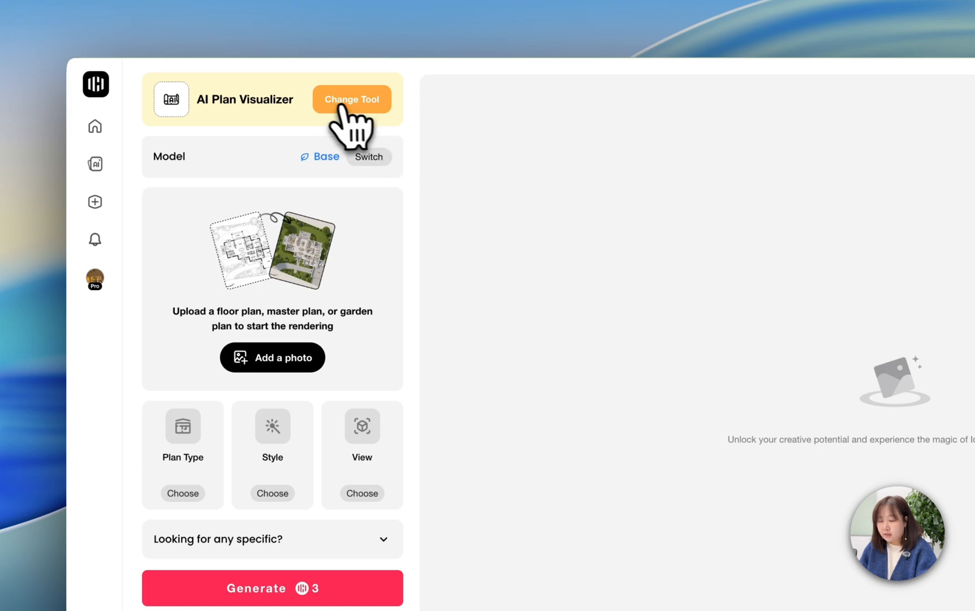
Switch the duplicated page to the Photo Enhancer and load the dark Japanese-style top-down apartment image from the assets.
{"action": "left_click", "coordinate": [340, 105]}
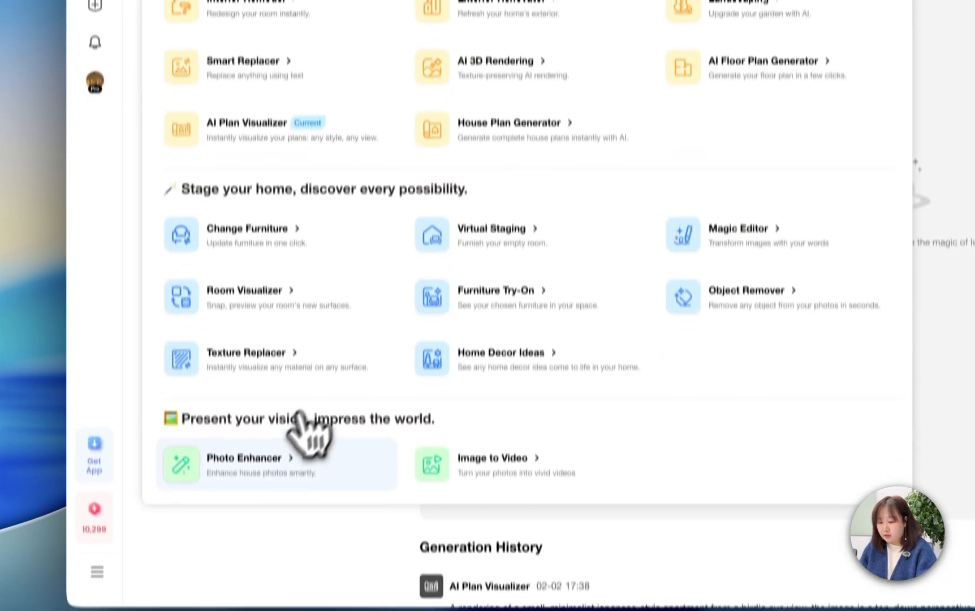
{"action": "left_click", "coordinate": [250, 461]}
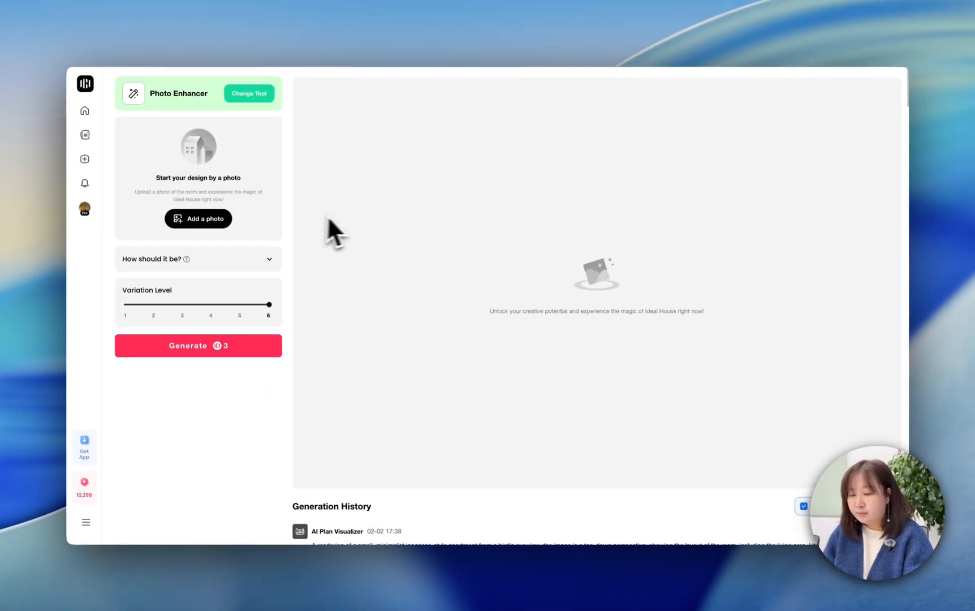
{"action": "left_click", "coordinate": [216, 220]}
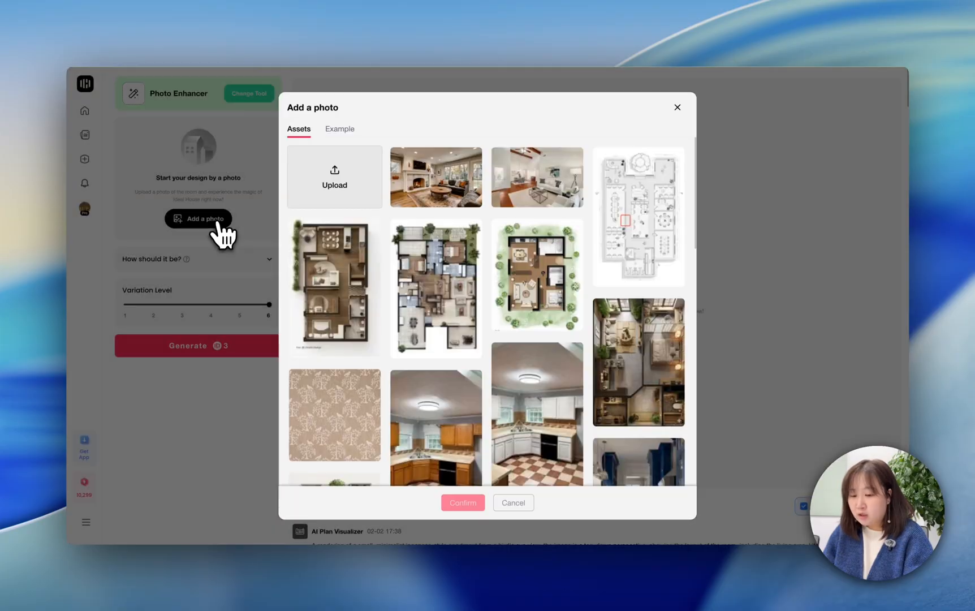
{"action": "scroll", "coordinate": [544, 254], "scroll_direction": "down", "scroll_amount": 3}
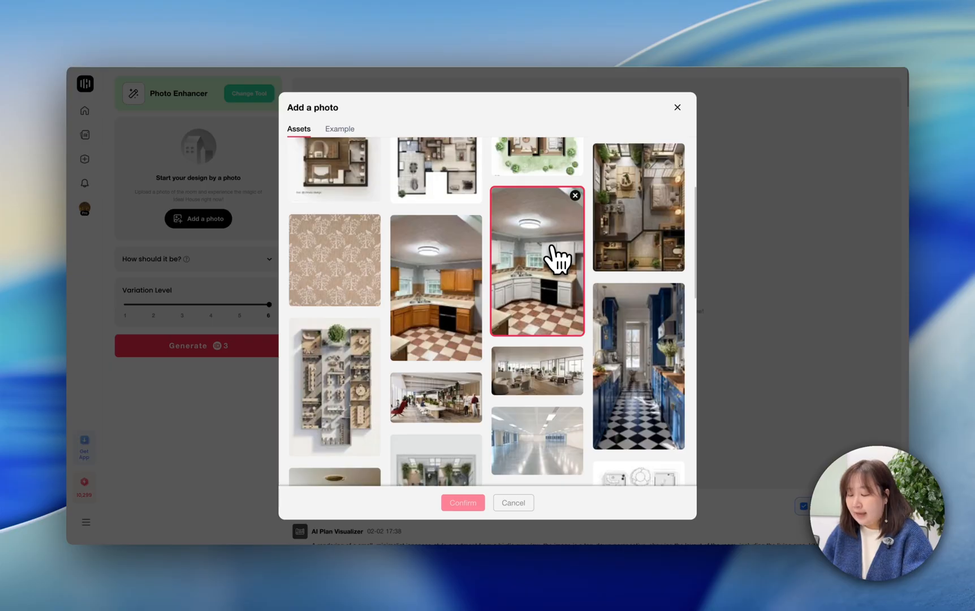
{"action": "left_click", "coordinate": [617, 233]}
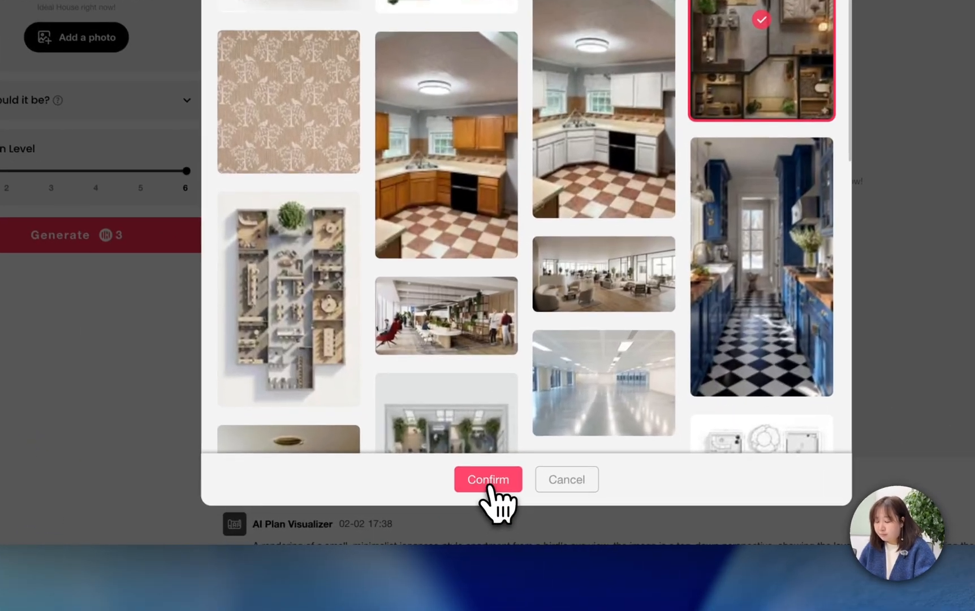
{"action": "left_click", "coordinate": [314, 610]}
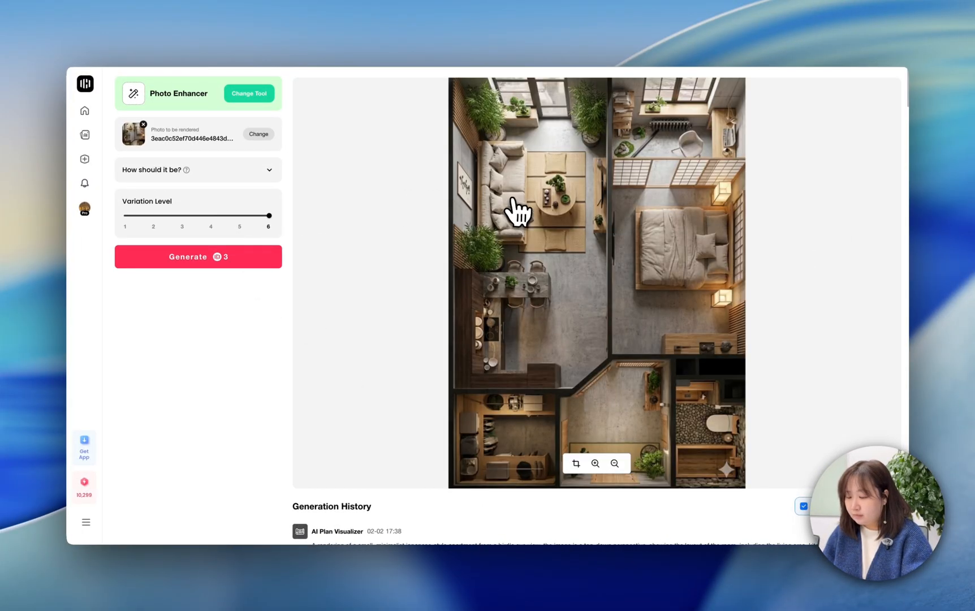
{"action": "scroll", "coordinate": [513, 199], "scroll_direction": "down", "scroll_amount": 1}
{"action": "scroll", "coordinate": [513, 199], "scroll_direction": "up", "scroll_amount": 1}
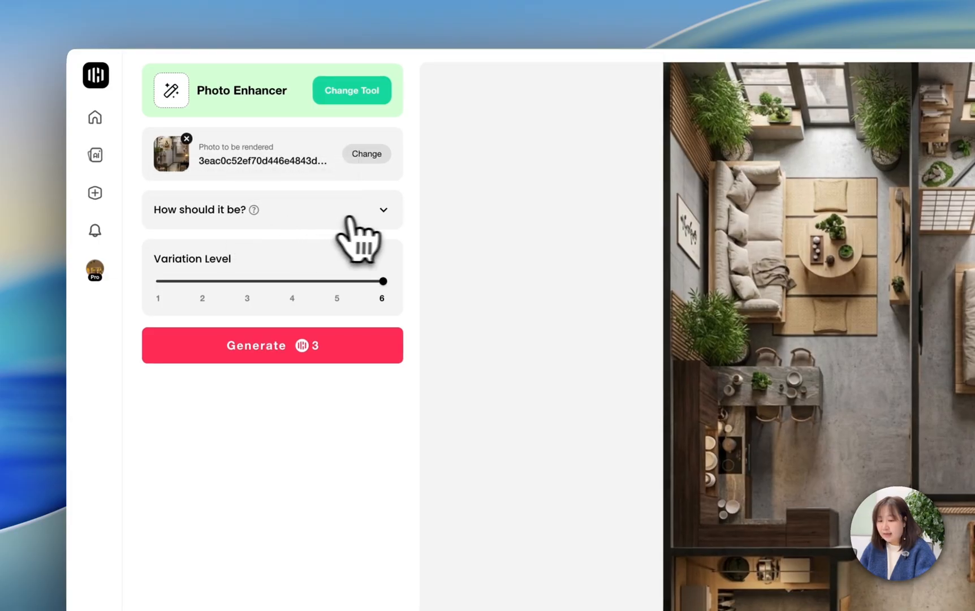
Obtain an automatic description of the photo under "How should it be?" and select its full text to read it through.
{"action": "left_click", "coordinate": [383, 210]}
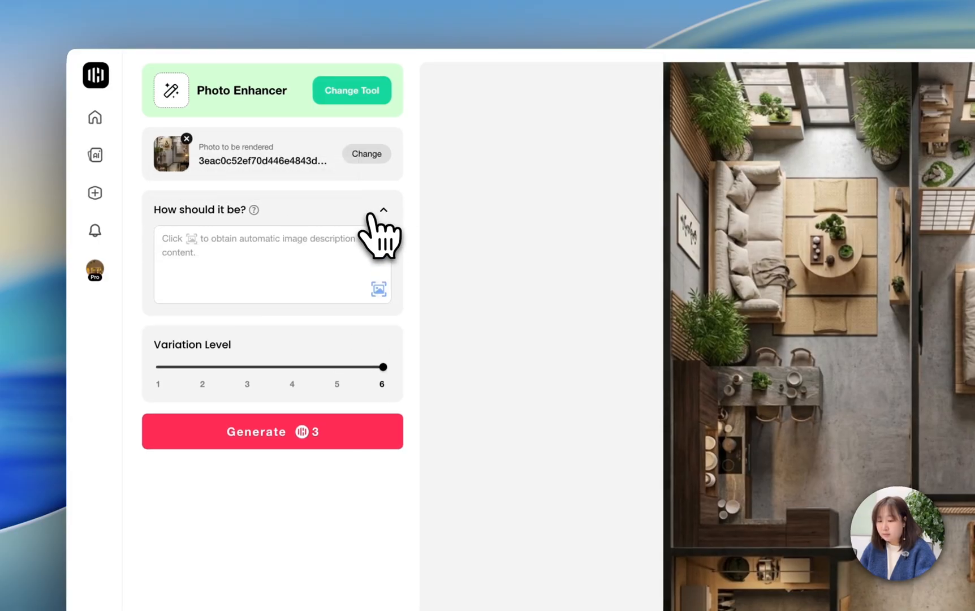
{"action": "left_click", "coordinate": [379, 290]}
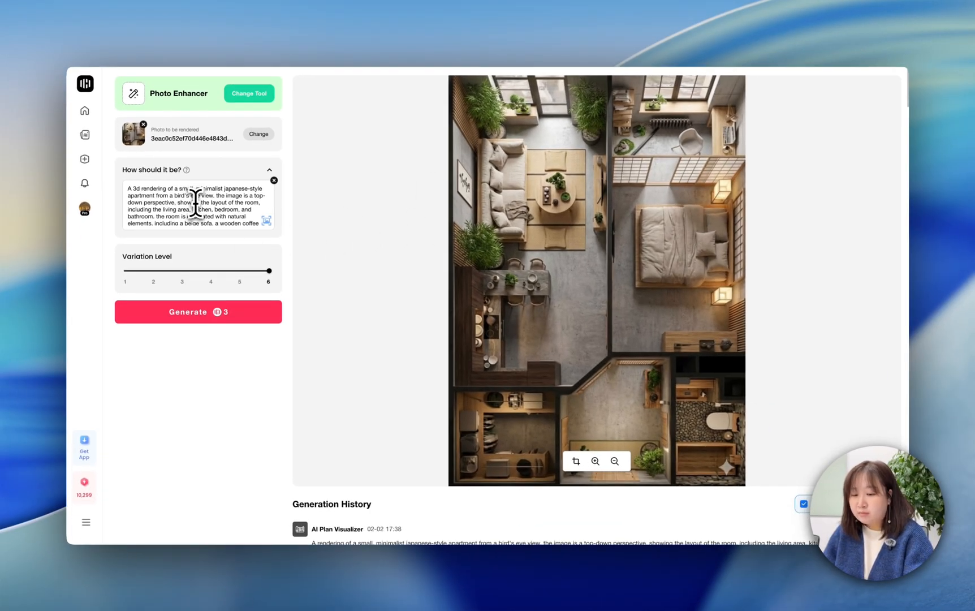
{"action": "triple_click", "coordinate": [196, 203]}
{"action": "scroll", "coordinate": [230, 216], "scroll_direction": "down", "scroll_amount": 1}
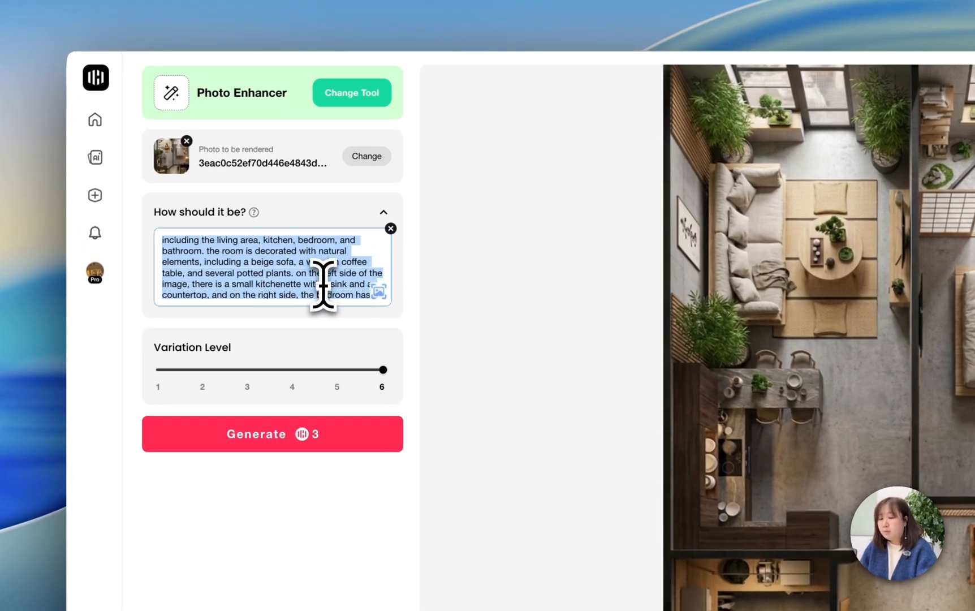
{"action": "scroll", "coordinate": [306, 286], "scroll_direction": "down", "scroll_amount": 1}
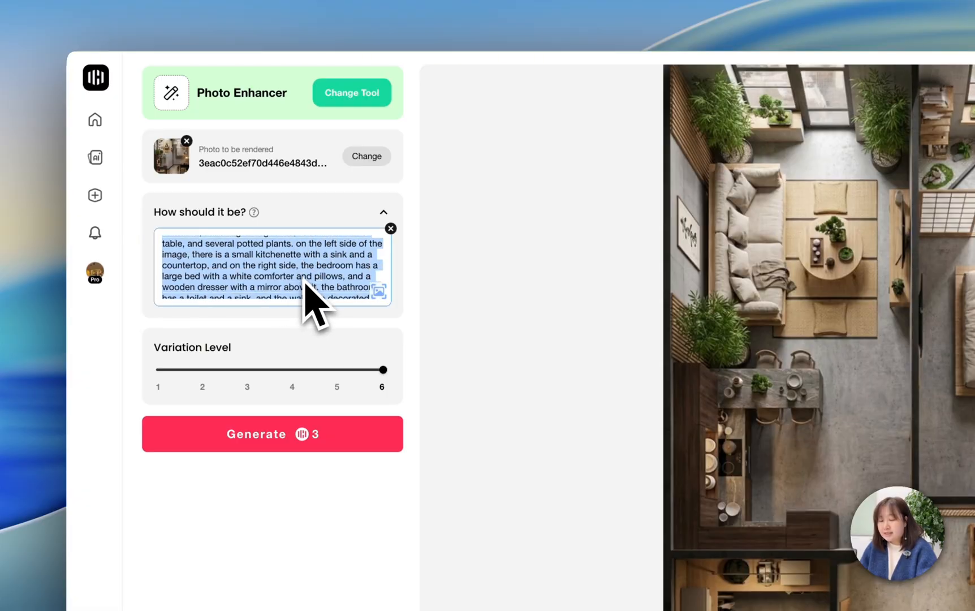
{"action": "scroll", "coordinate": [305, 285], "scroll_direction": "down", "scroll_amount": 1}
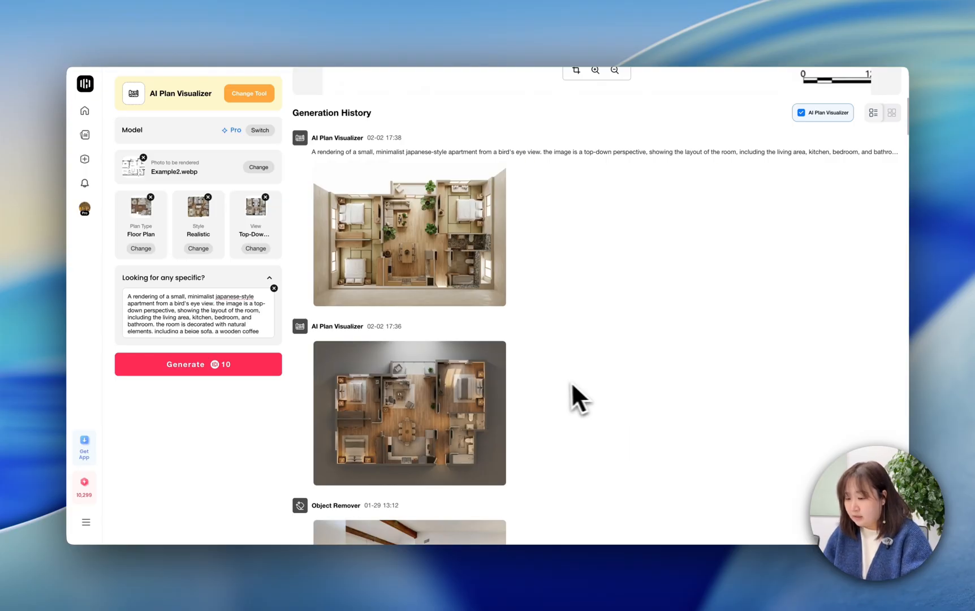
Return to the AI Plan Visualizer page with the loaded floor plan and change its view to Eye-level View.
{"action": "mouse_move", "coordinate": [481, 280]}
{"action": "scroll", "coordinate": [447, 309], "scroll_direction": "down", "scroll_amount": 1}
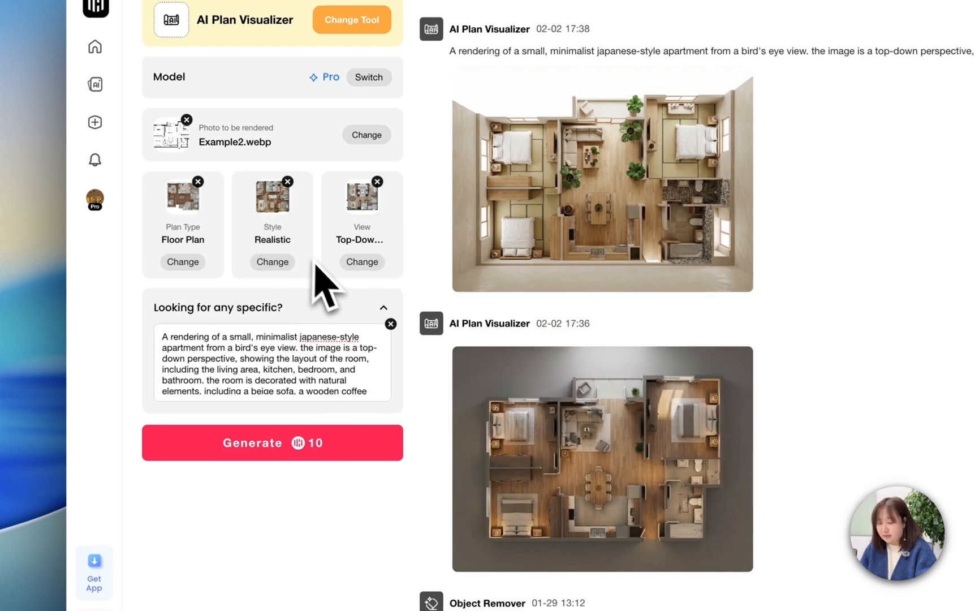
{"action": "left_click", "coordinate": [370, 263]}
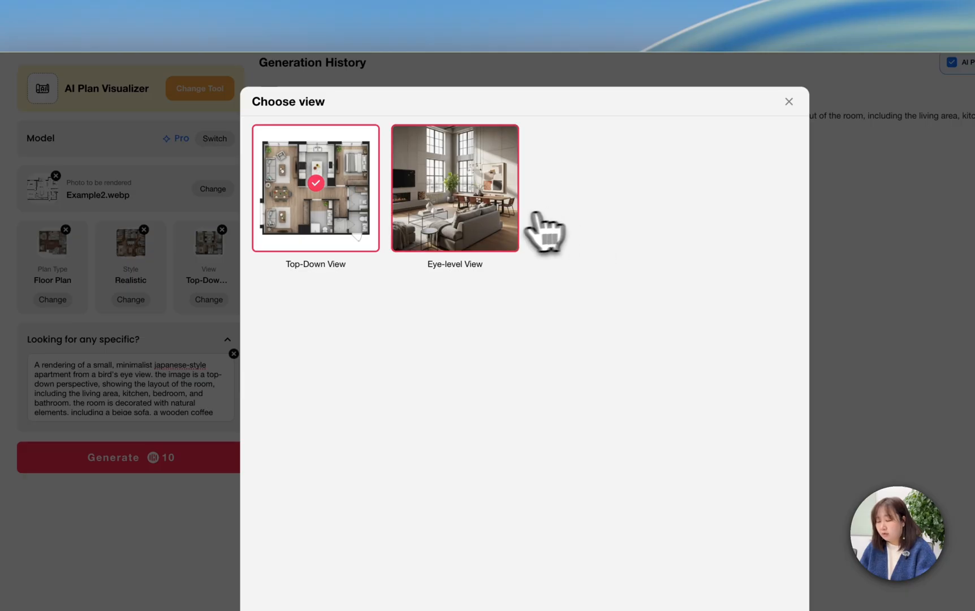
{"action": "left_click", "coordinate": [456, 225]}
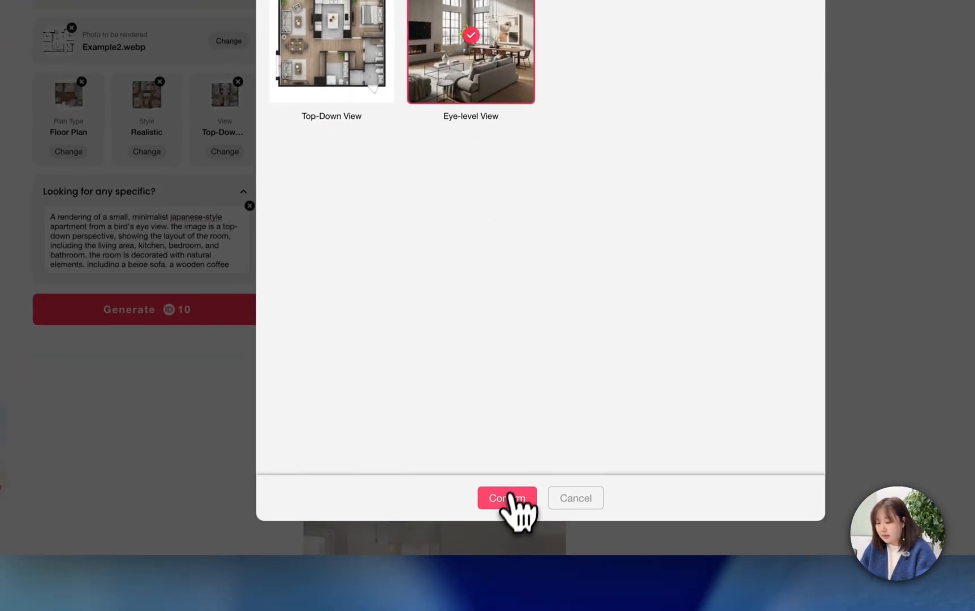
{"action": "left_click", "coordinate": [508, 498]}
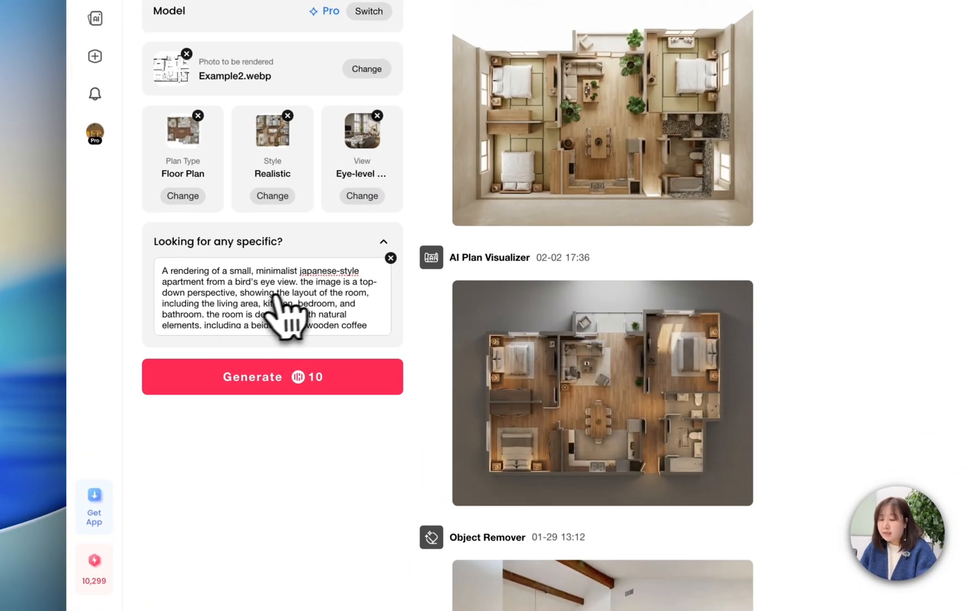
Replace the specific request with the draft post's sentence "A rendering of a small, minimalist Japanese-style apartment from an eye-level perspective looking towards the 2 bathrooms.".
{"action": "left_click", "coordinate": [391, 257]}
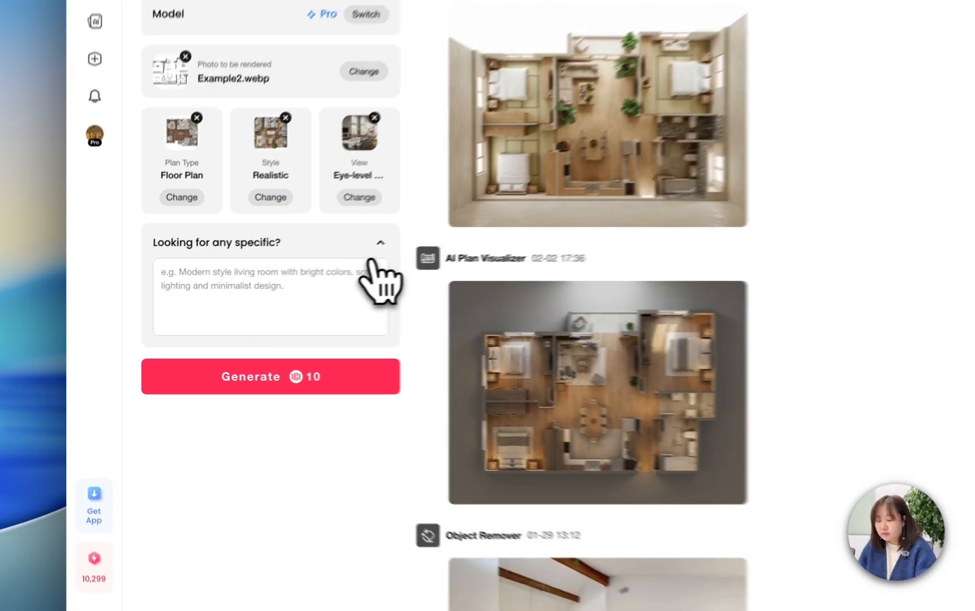
{"action": "scroll", "coordinate": [618, 195], "scroll_direction": "up", "scroll_amount": 1}
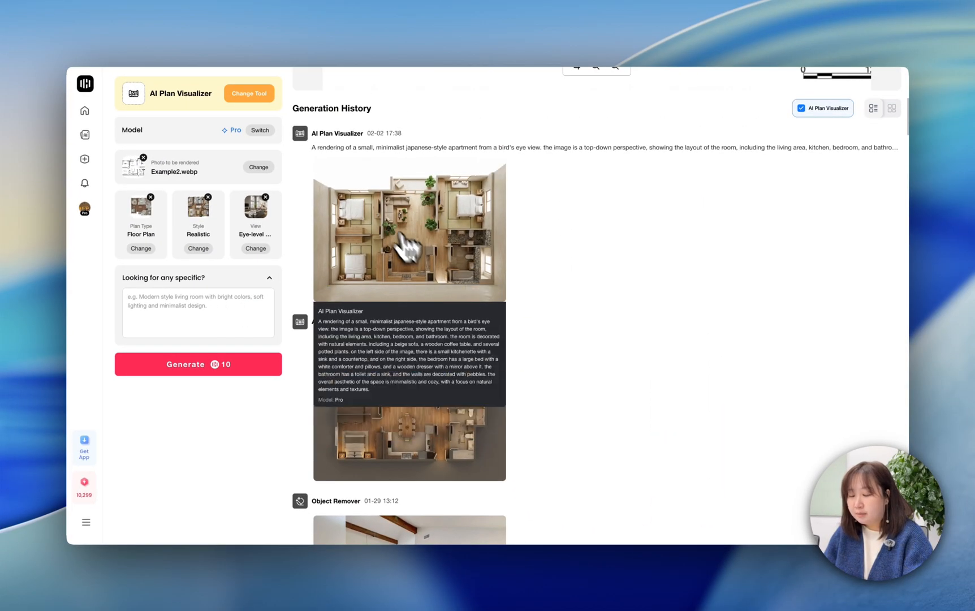
{"action": "scroll", "coordinate": [311, 274], "scroll_direction": "up", "scroll_amount": 1}
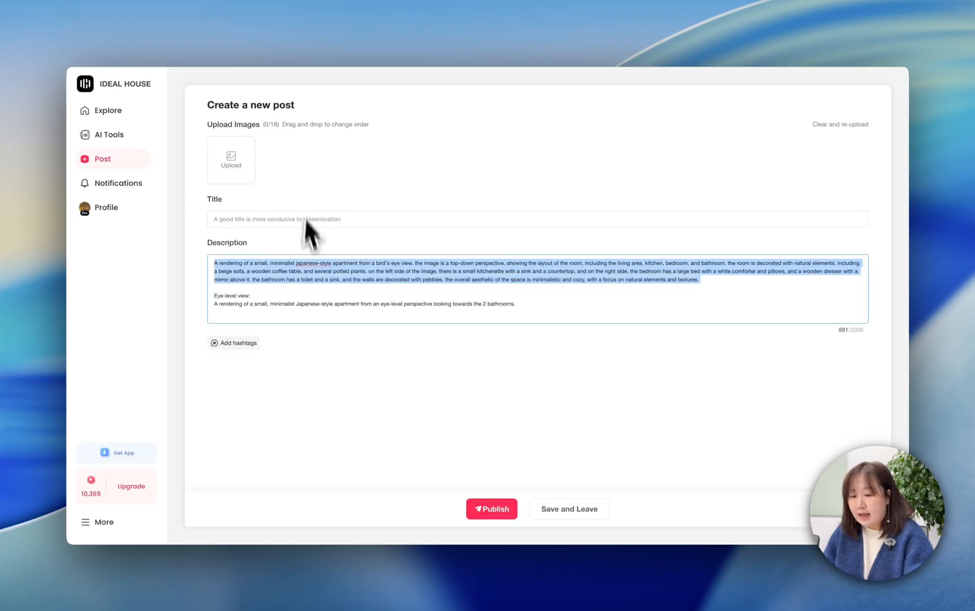
{"action": "triple_click", "coordinate": [254, 304]}
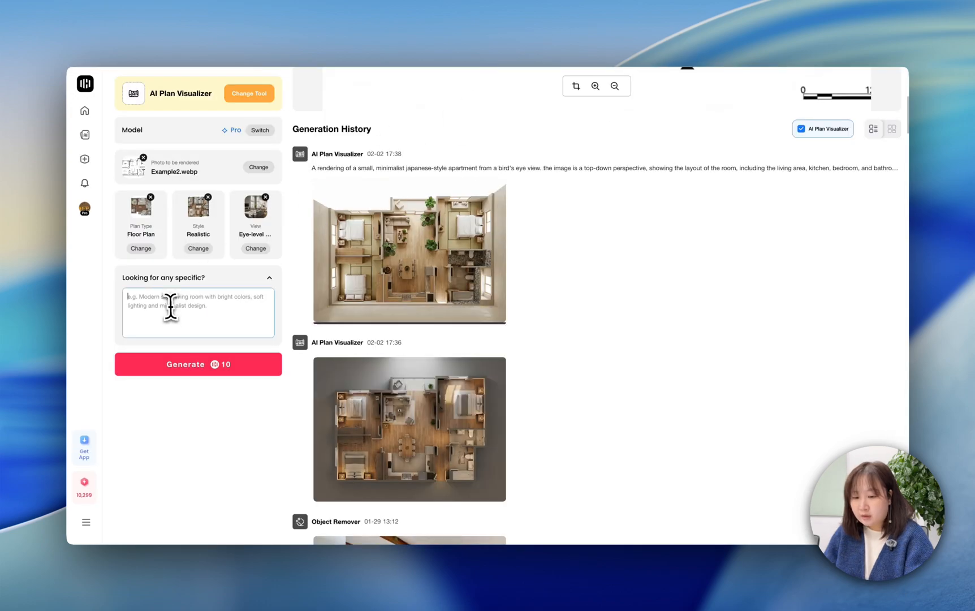
{"action": "type", "text": "A rendering of a small, minimalist Japanese-style apartment from an eye-level perspective looking towards the 2 bathrooms."}
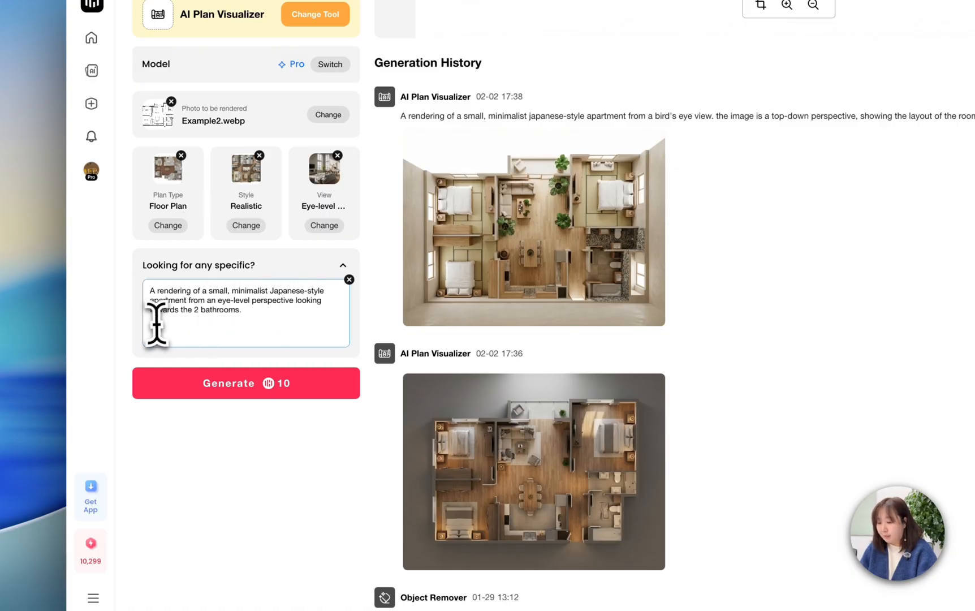
Check the request against the original floor plan and generate the eye-level rendering.
{"action": "left_click", "coordinate": [219, 310]}
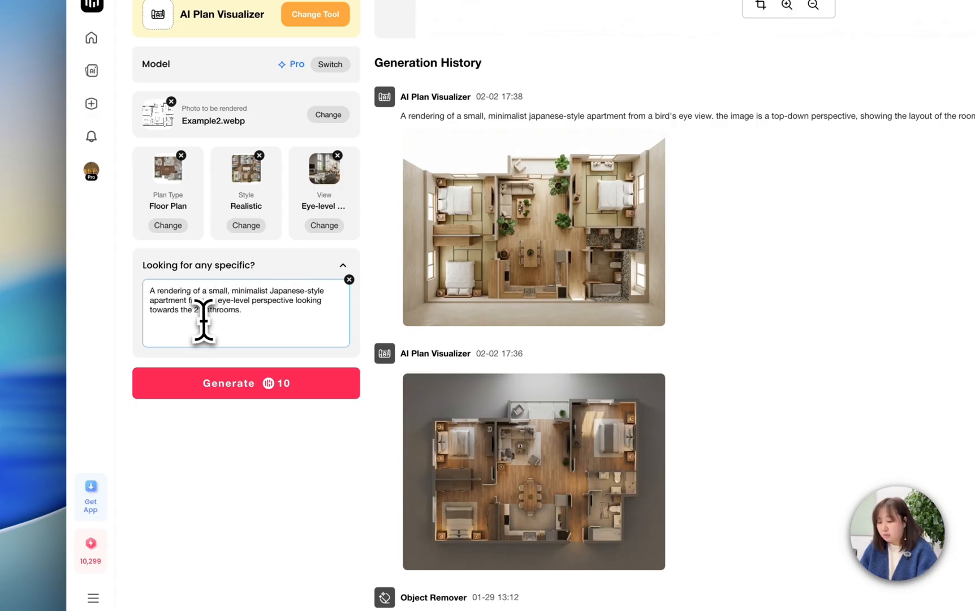
{"action": "mouse_move", "coordinate": [443, 270]}
{"action": "scroll", "coordinate": [443, 271], "scroll_direction": "up", "scroll_amount": 5}
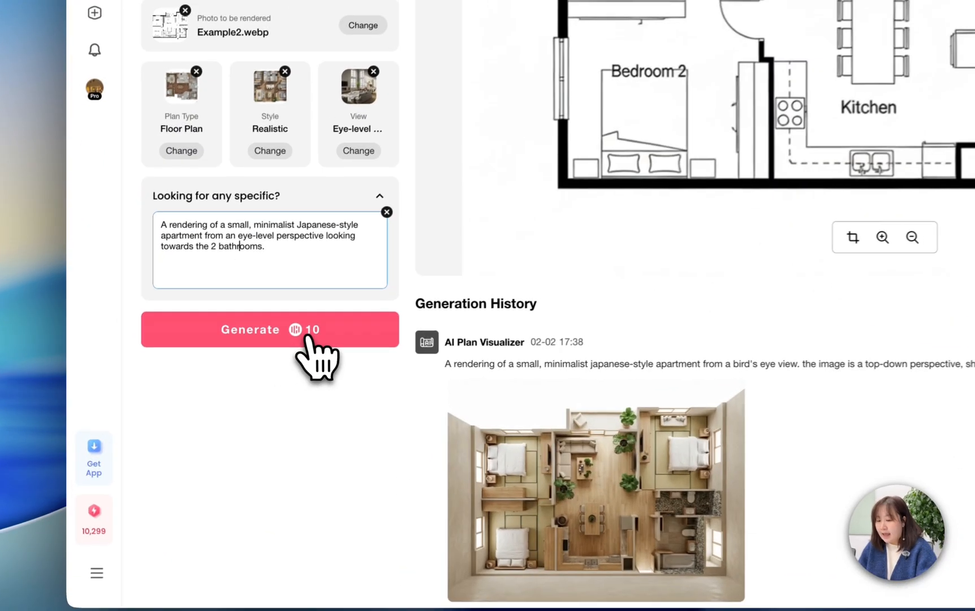
{"action": "left_click", "coordinate": [292, 333]}
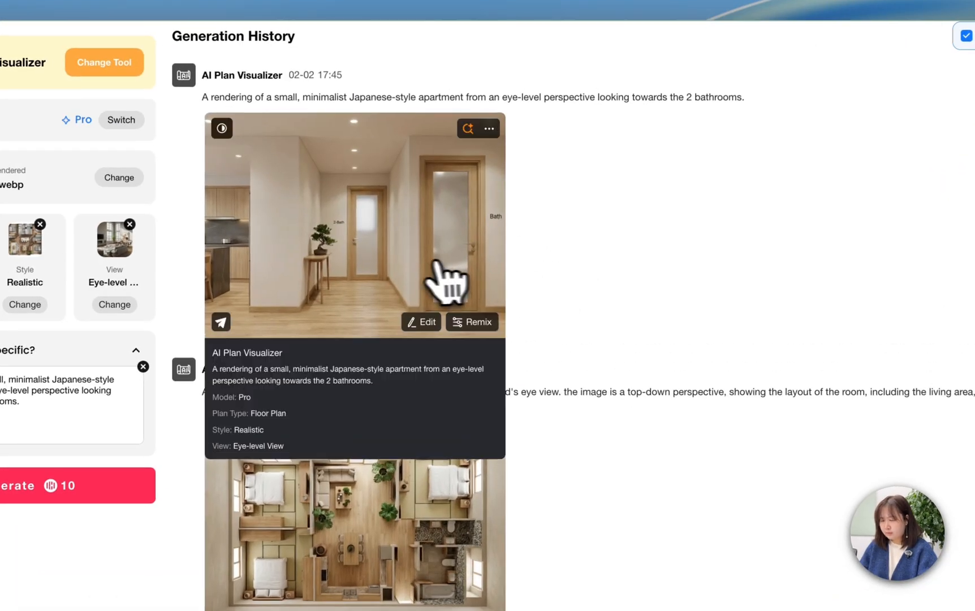
Compare the eye-level rendering of the bathroom doors side by side with the original floor plan and return to the generation history.
{"action": "left_click", "coordinate": [461, 238]}
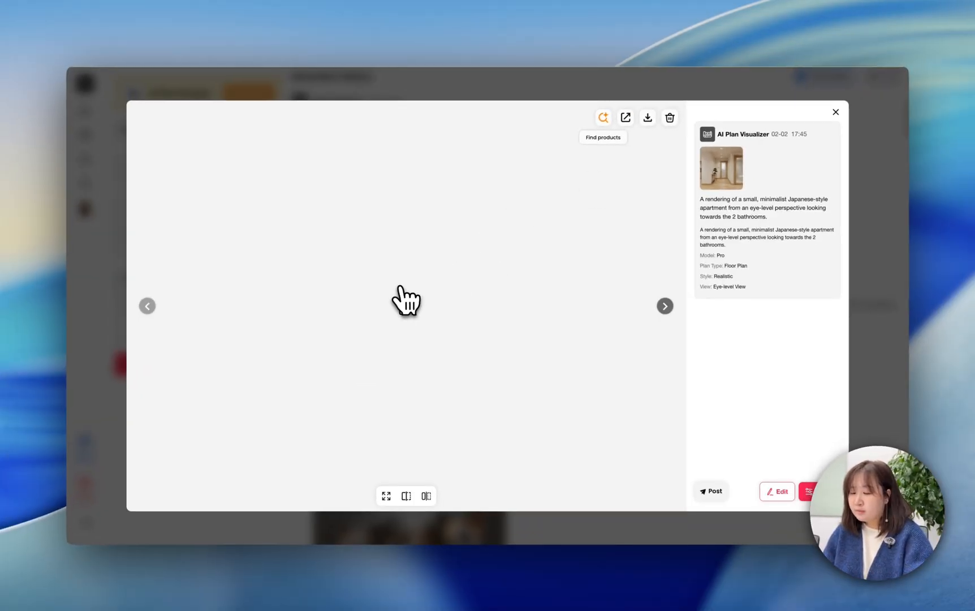
{"action": "left_click", "coordinate": [427, 496]}
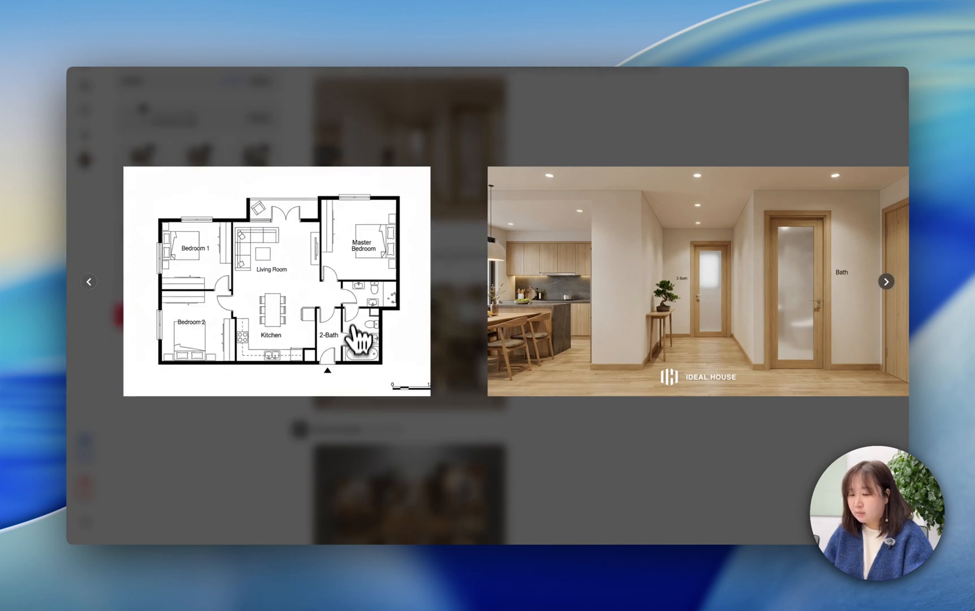
{"action": "left_click", "coordinate": [891, 42]}
{"action": "mouse_move", "coordinate": [469, 235]}
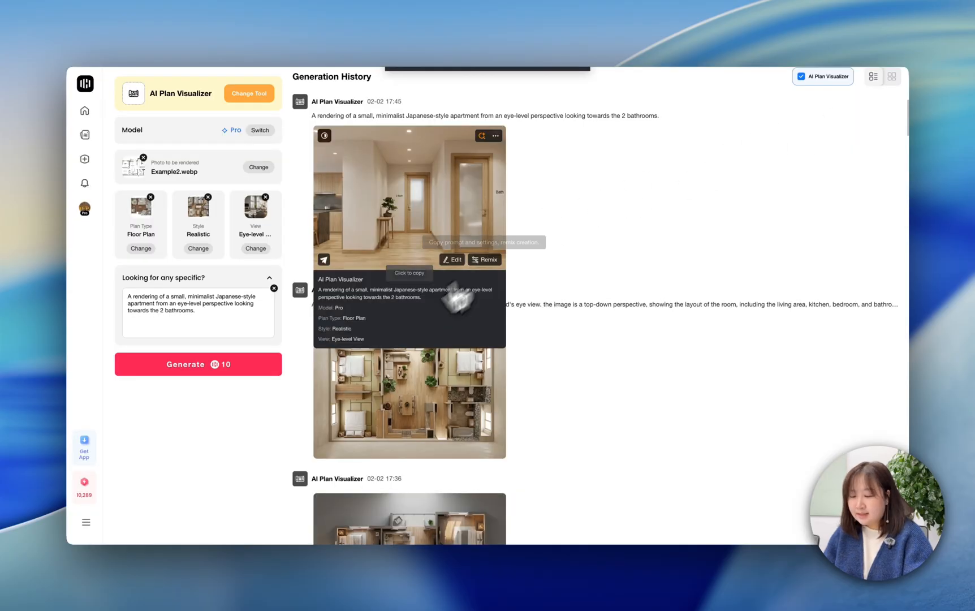
Remove "looking towards the 2 bathrooms." from the specific request and generate another eye-level rendering.
{"action": "mouse_move", "coordinate": [356, 376]}
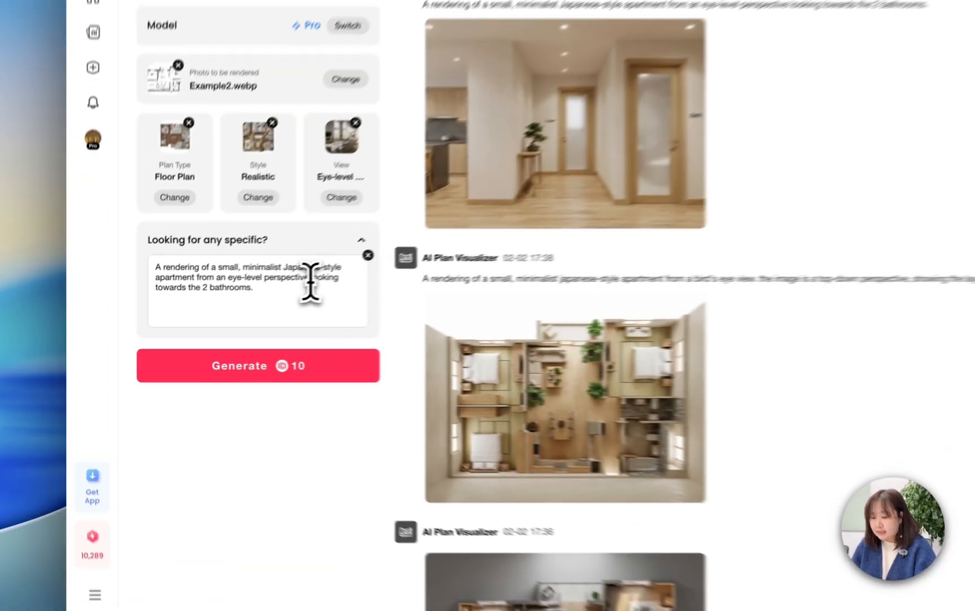
{"action": "left_click_drag", "start_coordinate": [235, 306], "coordinate": [248, 315]}
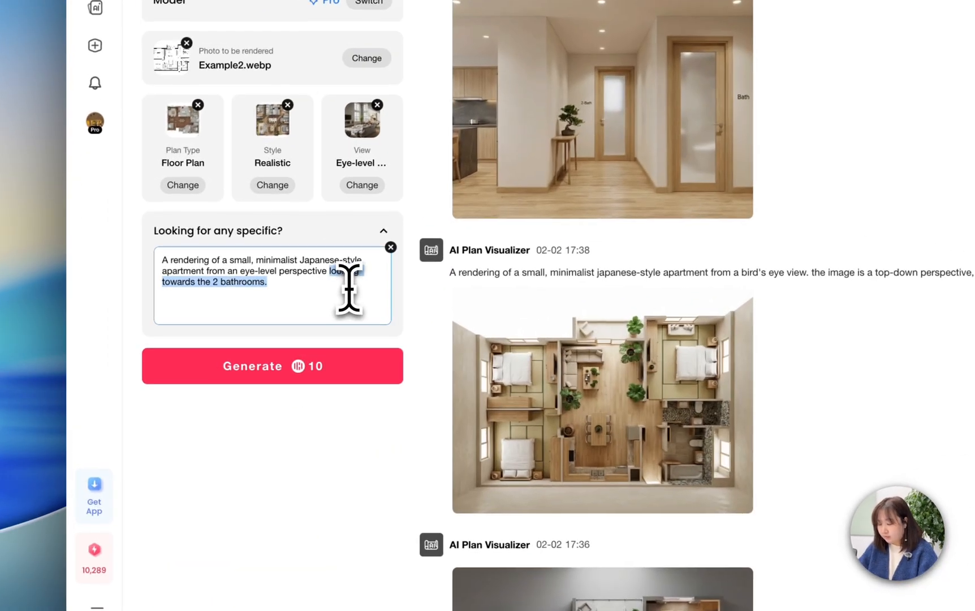
{"action": "key", "text": "BackSpace"}
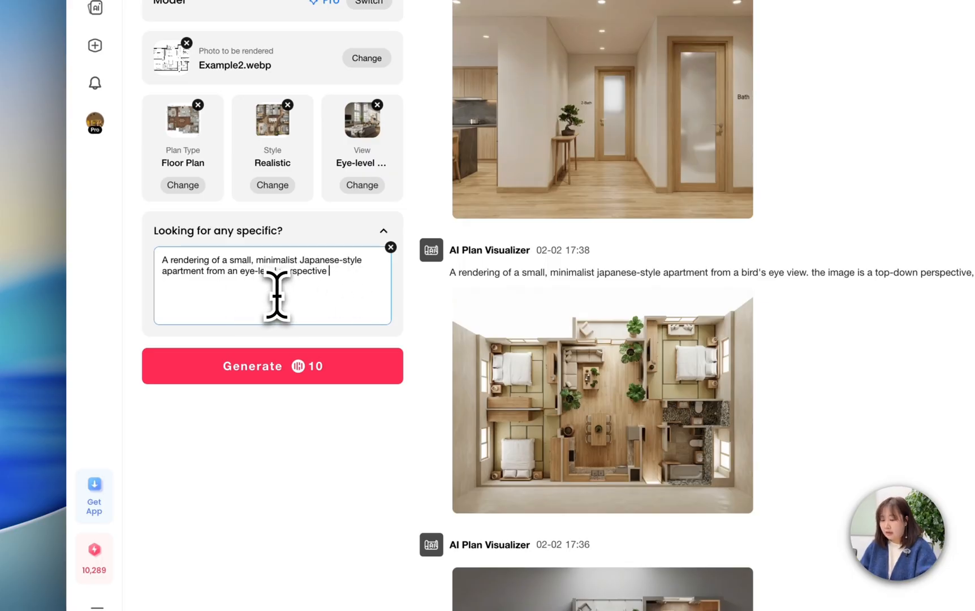
{"action": "left_click", "coordinate": [316, 373]}
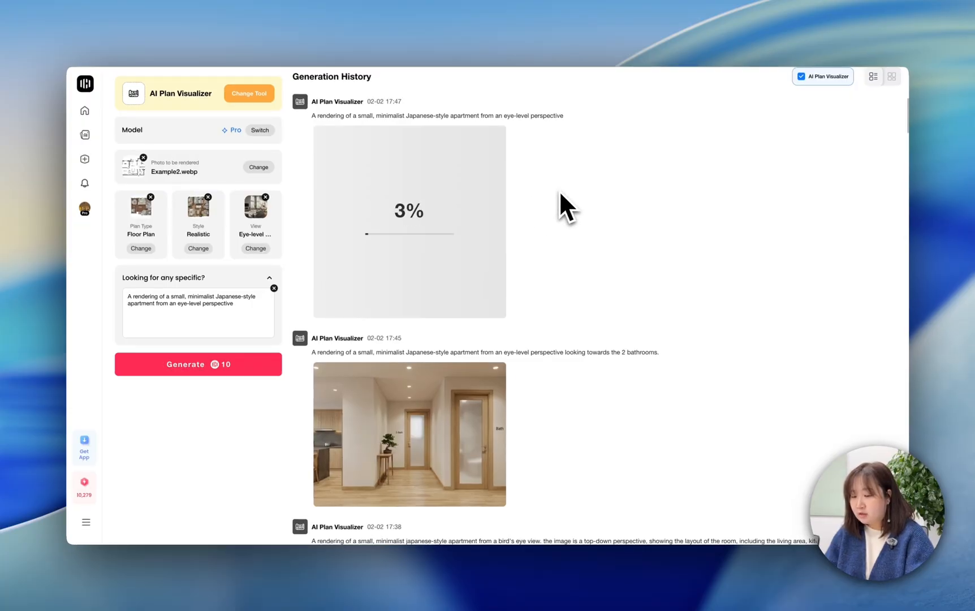
{"action": "scroll", "coordinate": [560, 193], "scroll_direction": "up", "scroll_amount": 6}
{"action": "scroll", "coordinate": [560, 192], "scroll_direction": "down", "scroll_amount": 5}
{"action": "scroll", "coordinate": [560, 194], "scroll_direction": "down", "scroll_amount": 1}
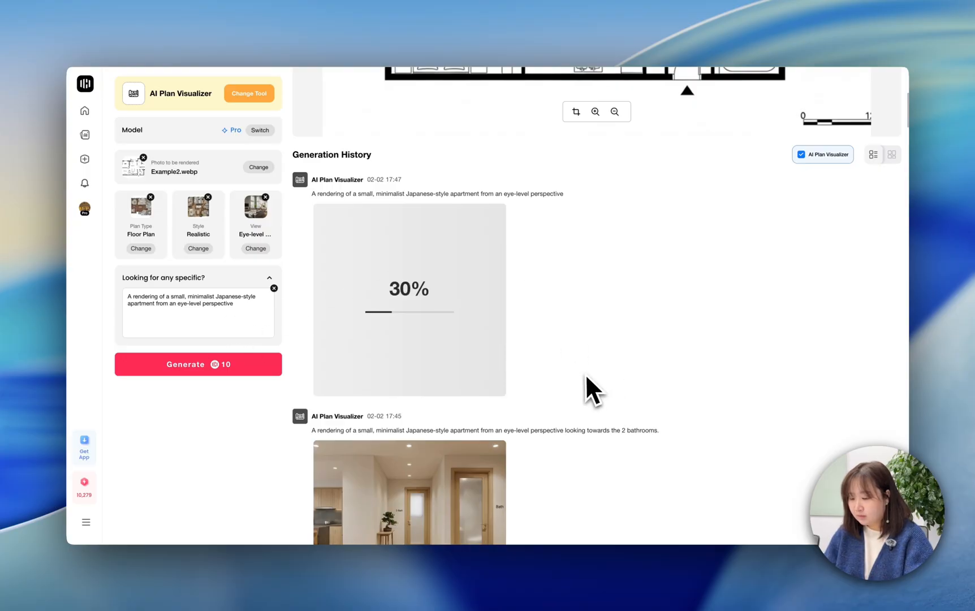
{"action": "scroll", "coordinate": [627, 210], "scroll_direction": "down", "scroll_amount": 3}
{"action": "scroll", "coordinate": [634, 203], "scroll_direction": "up", "scroll_amount": 5}
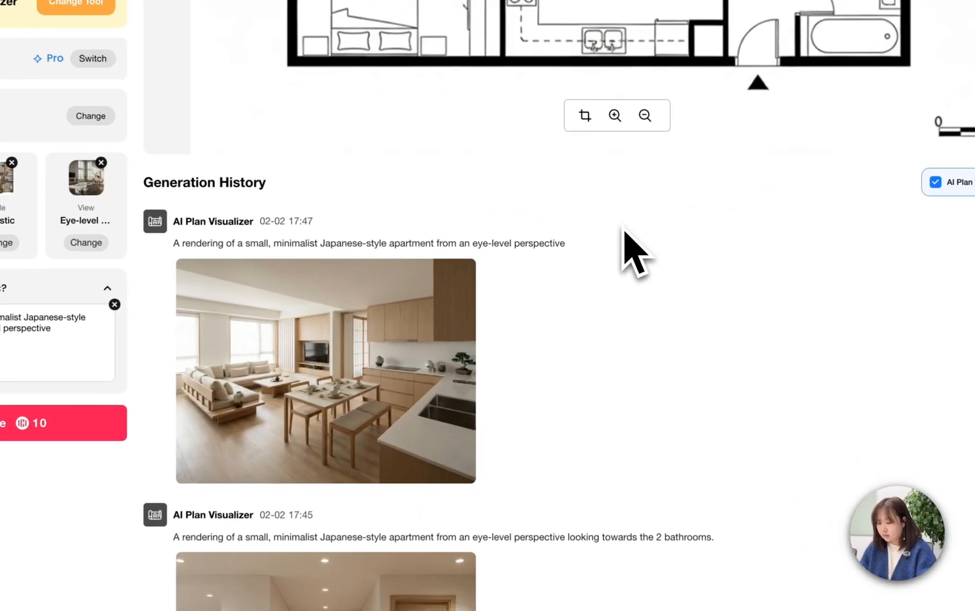
Examine the new eye-level living and kitchen rendering at large size, and review the earlier renderings in the generation history.
{"action": "mouse_move", "coordinate": [474, 341]}
{"action": "left_click", "coordinate": [386, 387]}
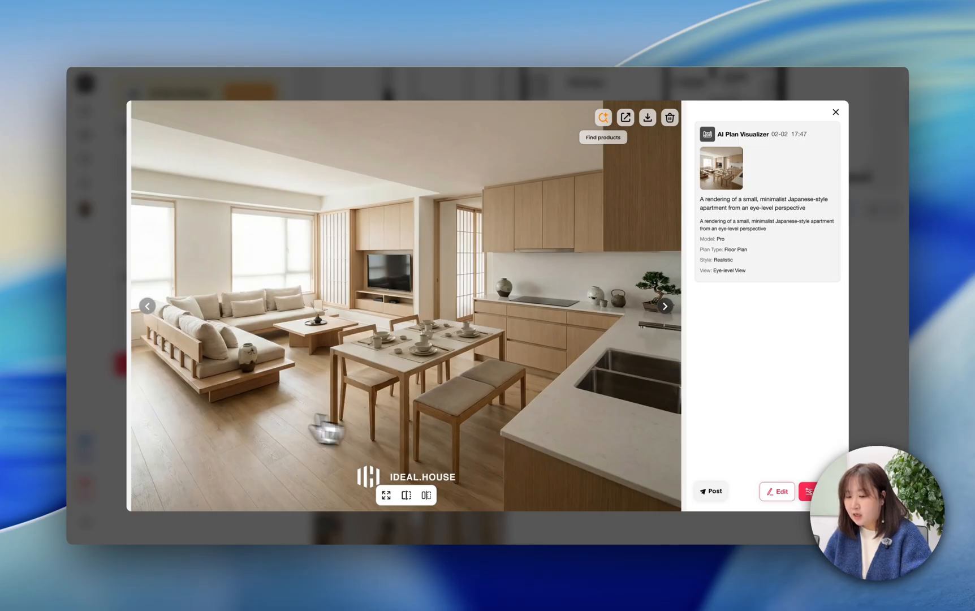
{"action": "left_click", "coordinate": [836, 113]}
{"action": "scroll", "coordinate": [599, 240], "scroll_direction": "down", "scroll_amount": 1}
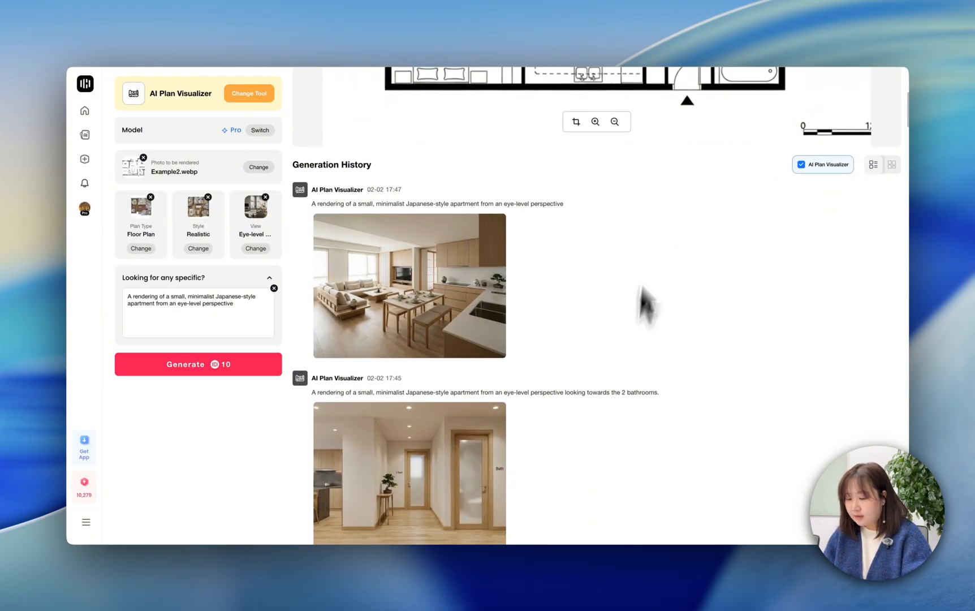
{"action": "scroll", "coordinate": [669, 177], "scroll_direction": "down", "scroll_amount": 1}
{"action": "scroll", "coordinate": [668, 177], "scroll_direction": "down", "scroll_amount": 2}
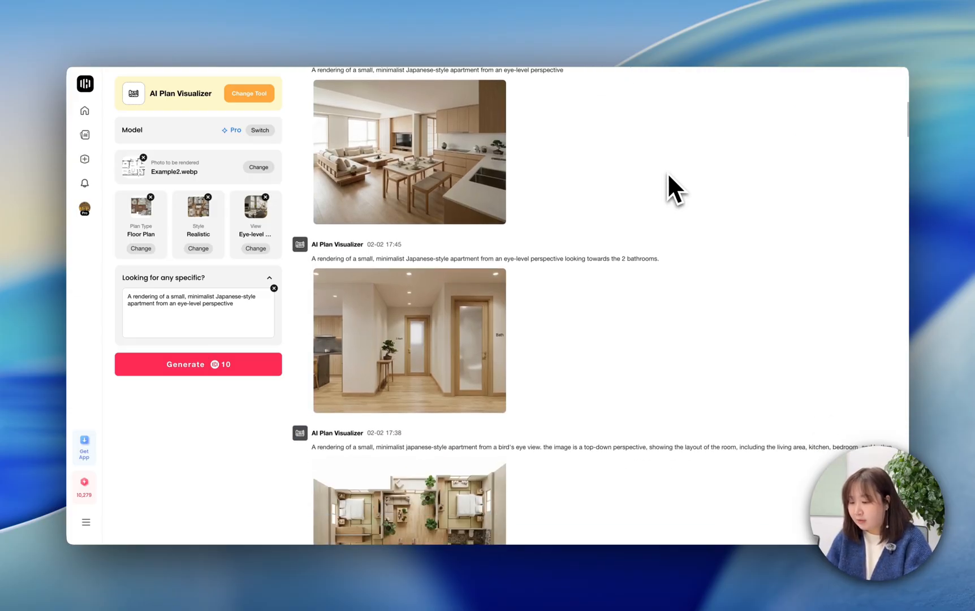
{"action": "scroll", "coordinate": [668, 176], "scroll_direction": "down", "scroll_amount": 6}
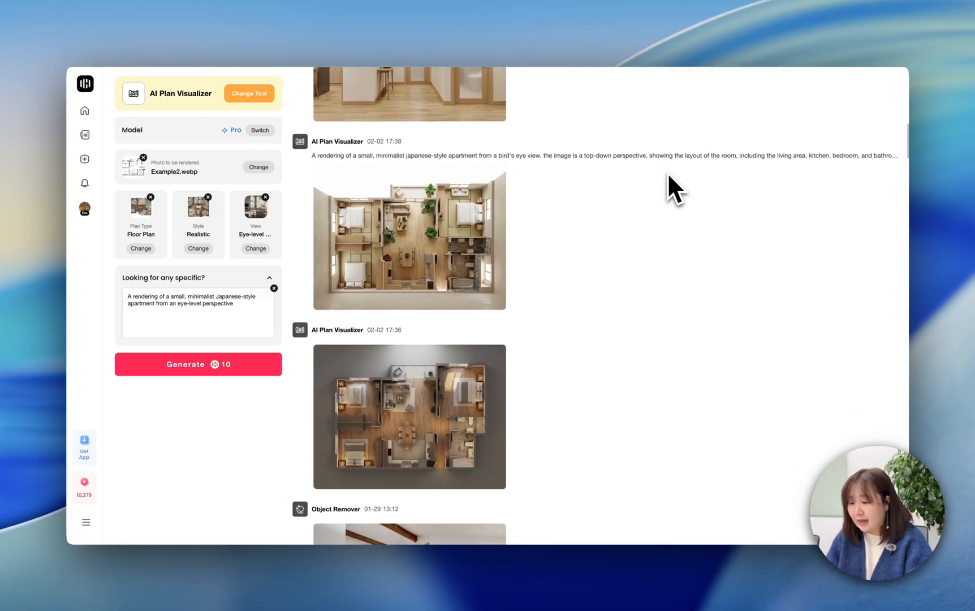
{"action": "scroll", "coordinate": [669, 175], "scroll_direction": "down", "scroll_amount": 1}
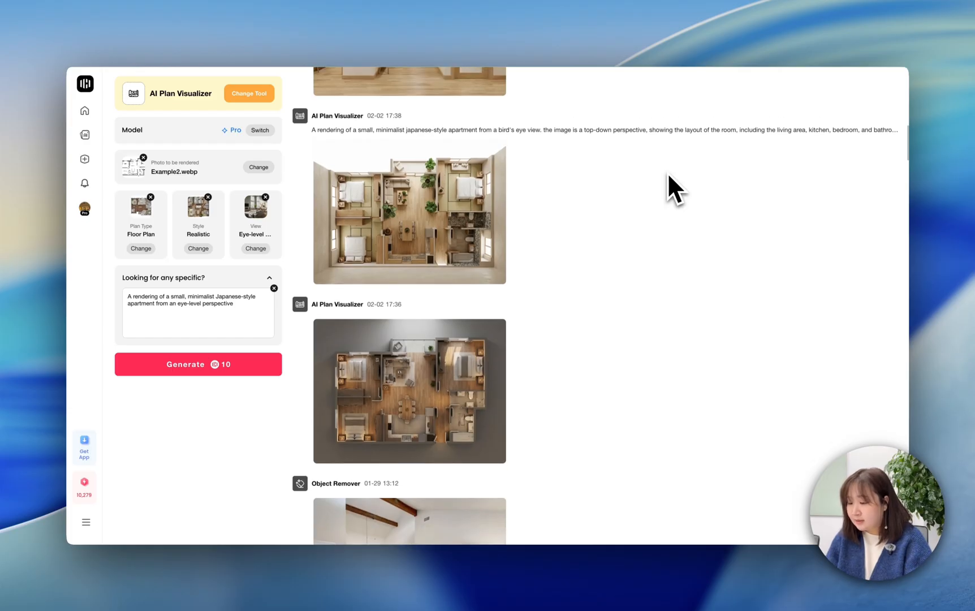